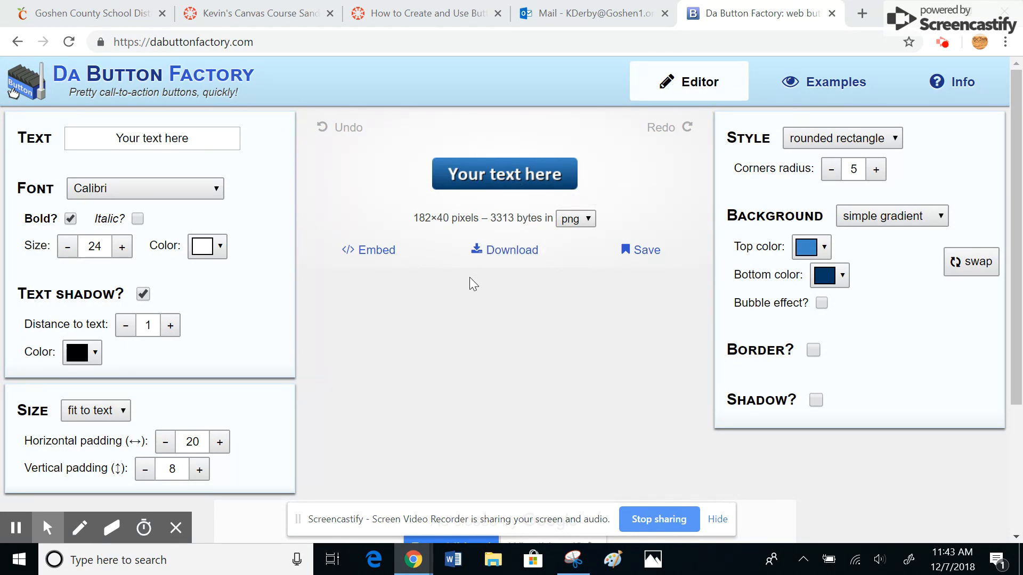
- Replace the button's placeholder text with "Module One"
left_click(140, 142)
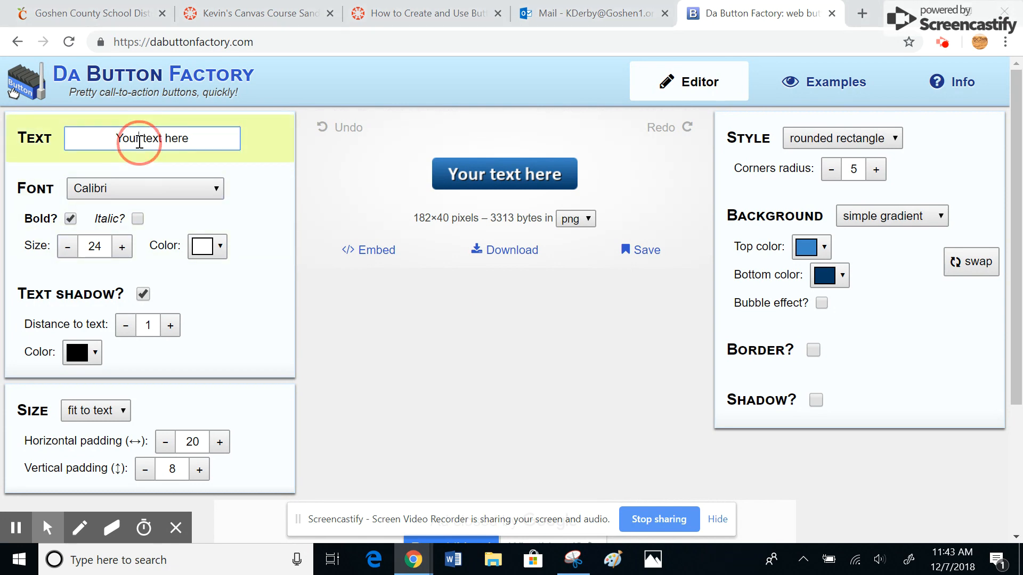
type("m")
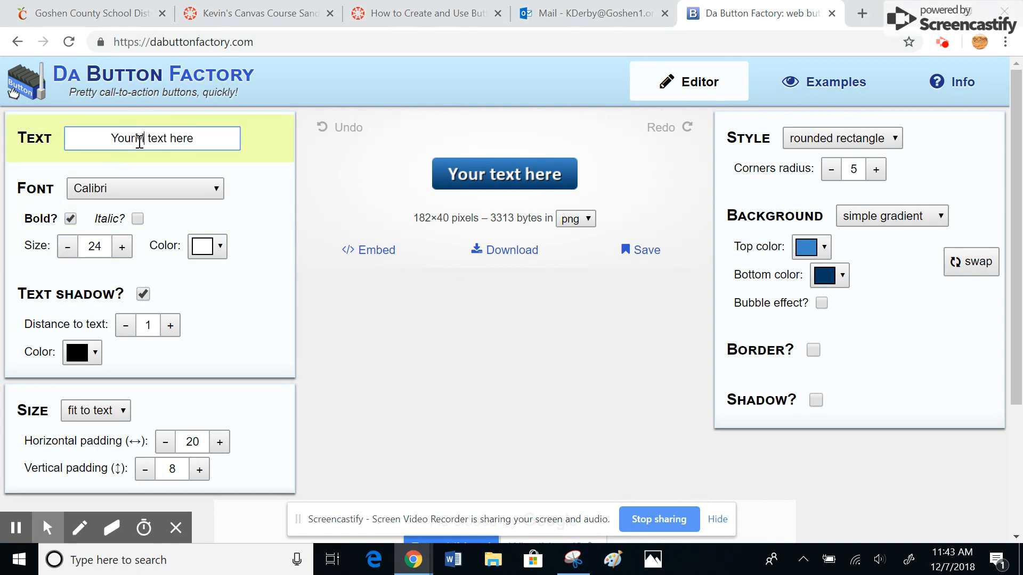
key("BackSpace")
type("M")
left_click_drag(211, 138, 111, 137)
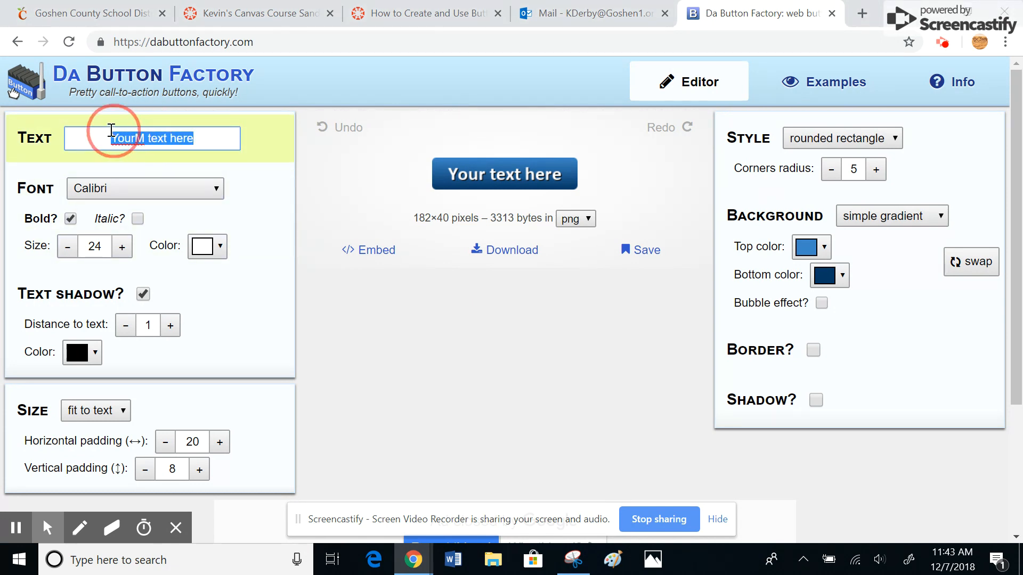
type("Module One")
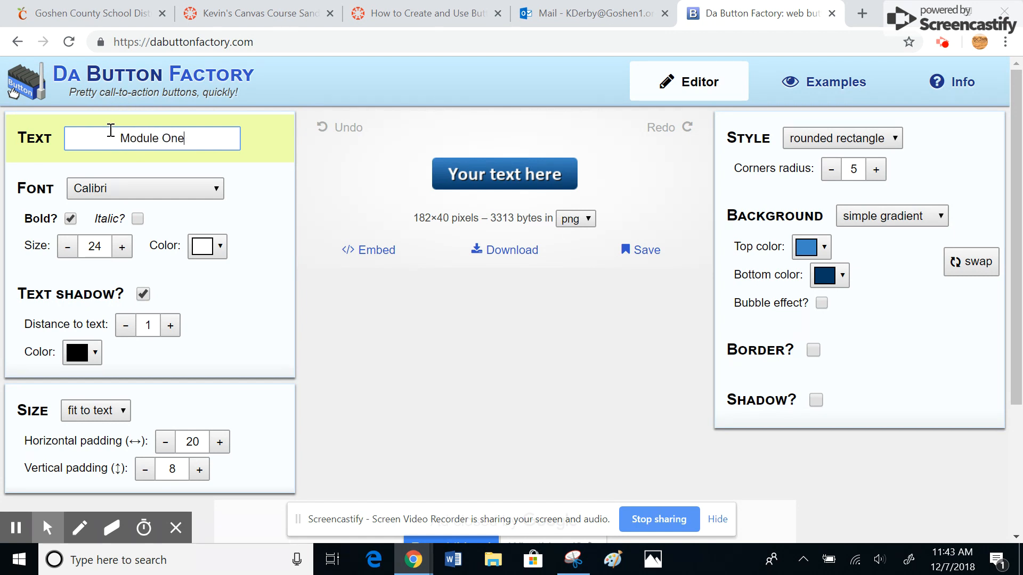
- Change the button text's font to Ubuntu, trying italic on and off again
left_click(215, 190)
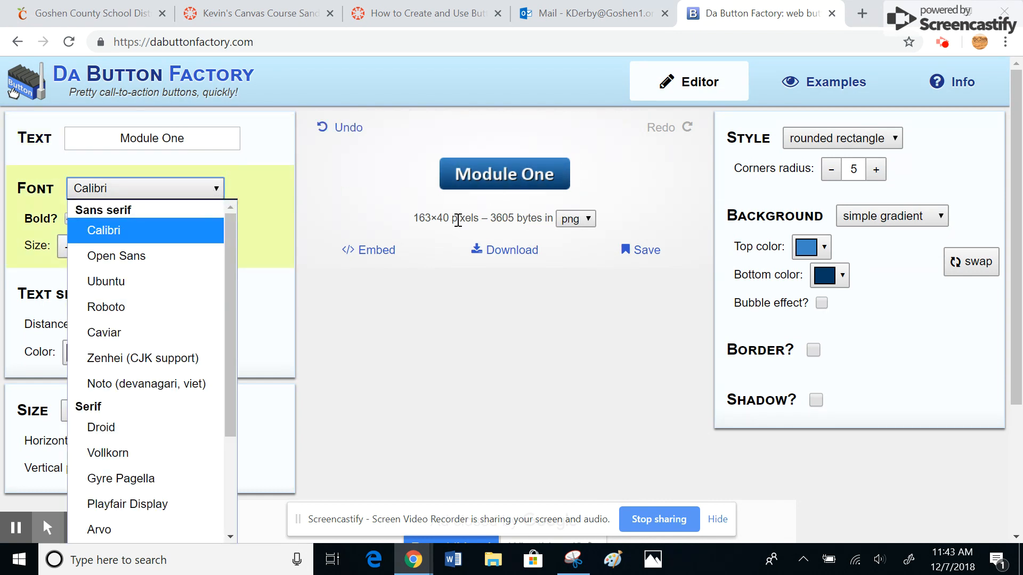
left_click(132, 286)
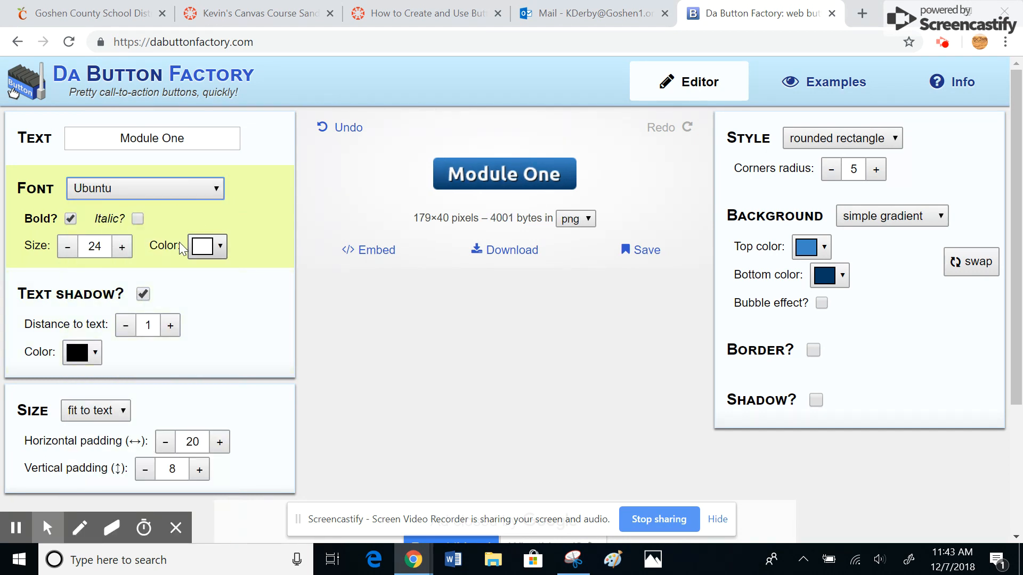
left_click(137, 220)
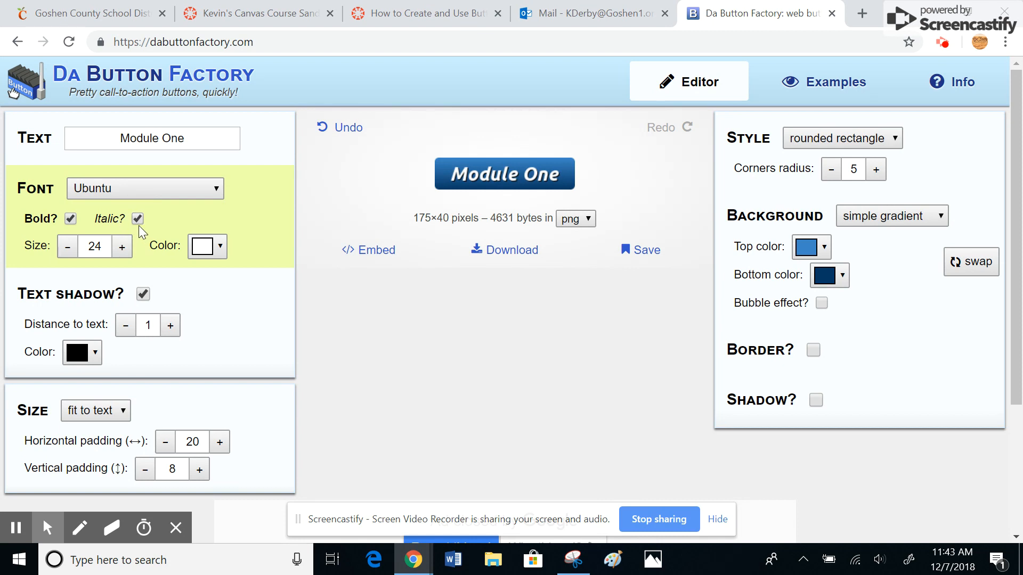
left_click(137, 219)
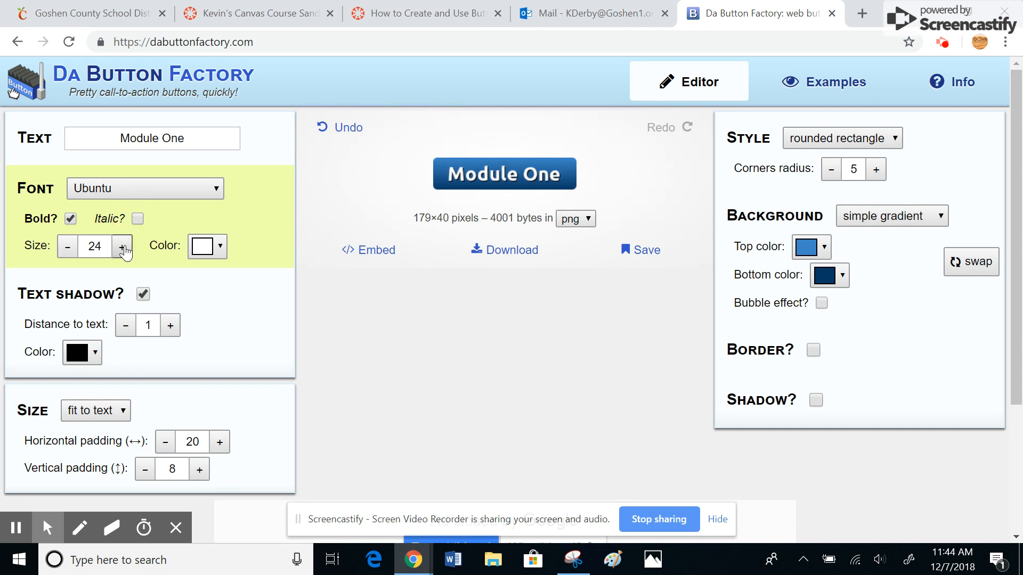
- Increase the button text's font size to 30
left_click(123, 247)
left_click(123, 248)
left_click(123, 247)
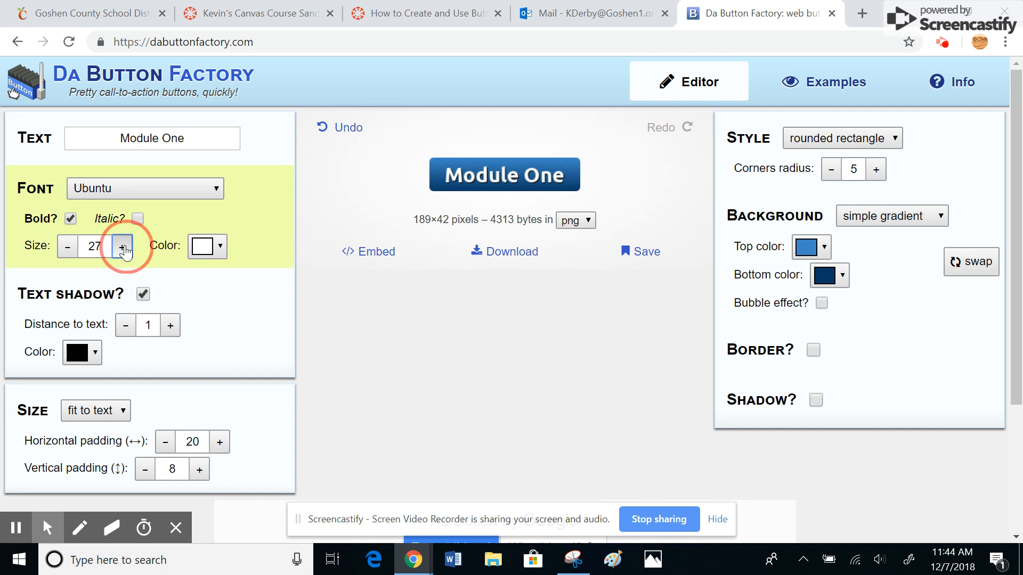
left_click(123, 247)
left_click(123, 247)
left_click(123, 247)
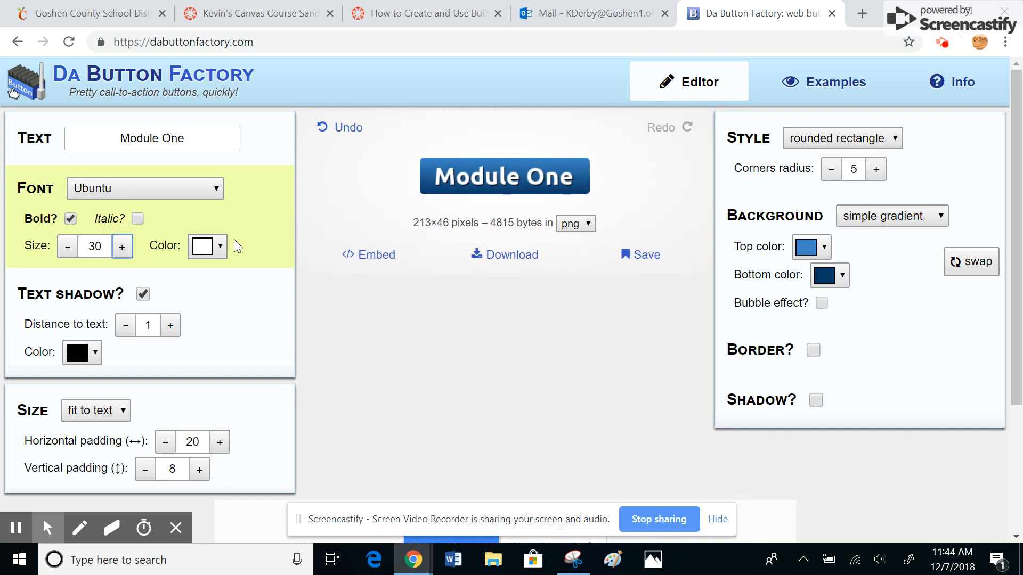
- Set the button text's font color to the dark purple #631696
left_click(220, 249)
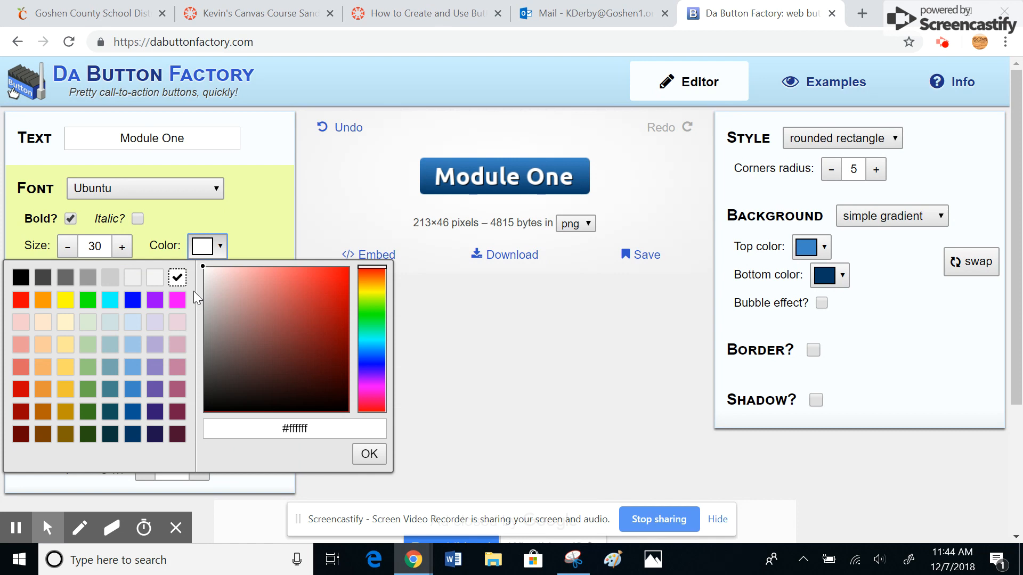
left_click(155, 301)
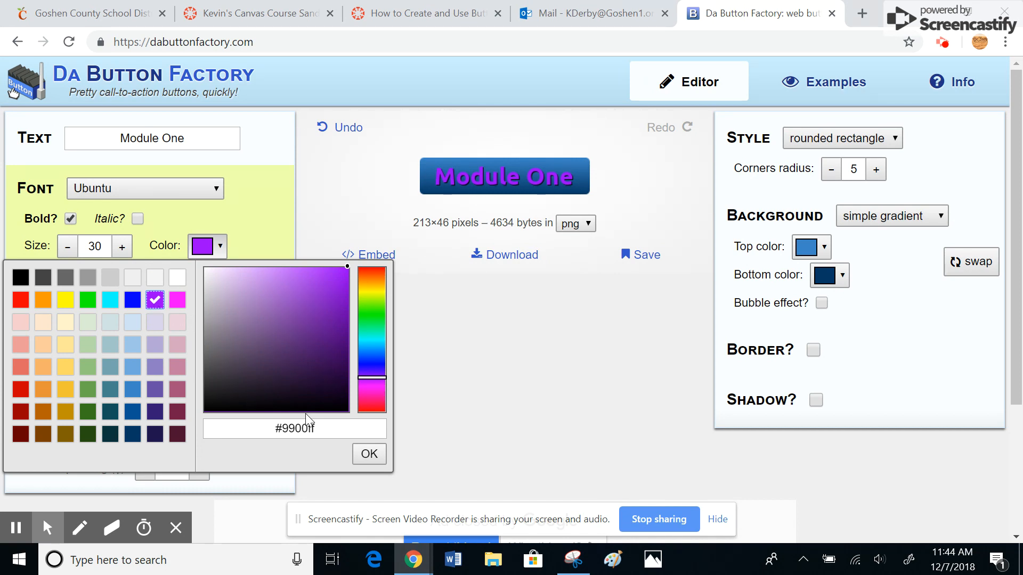
left_click(326, 326)
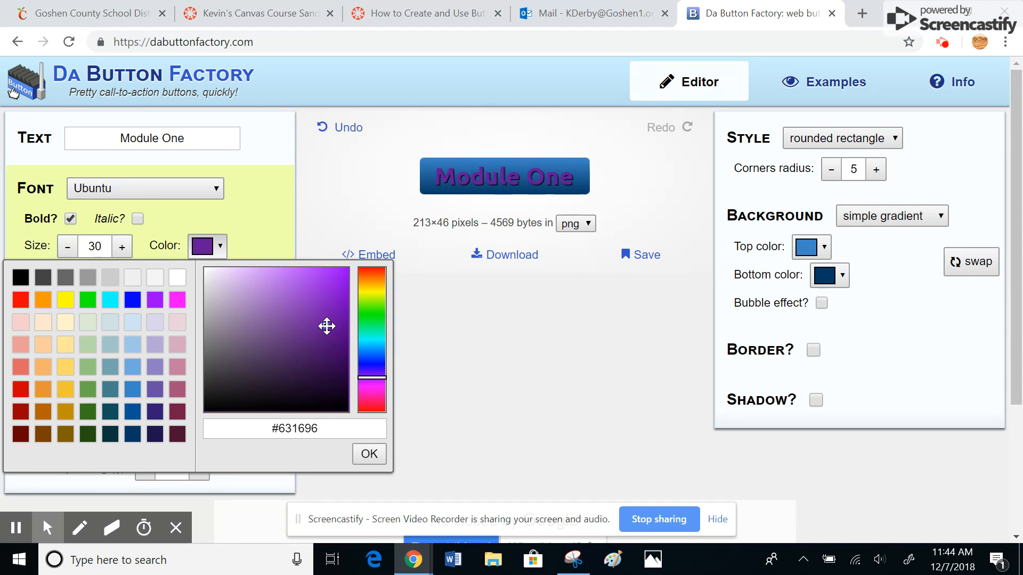
left_click(368, 454)
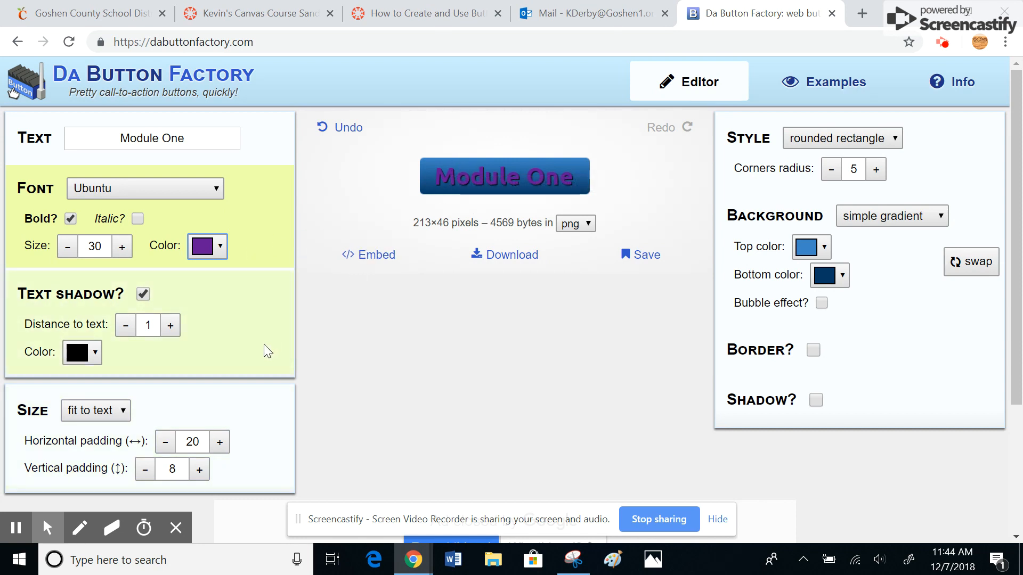
- Set the text shadow's color to the very light gray #f3f3f3
left_click(93, 365)
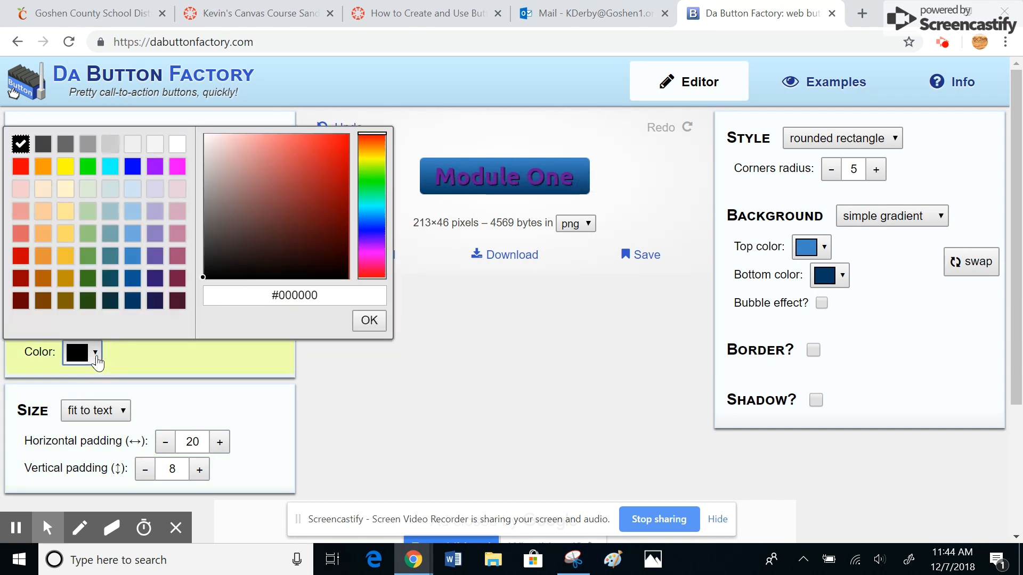
left_click(156, 144)
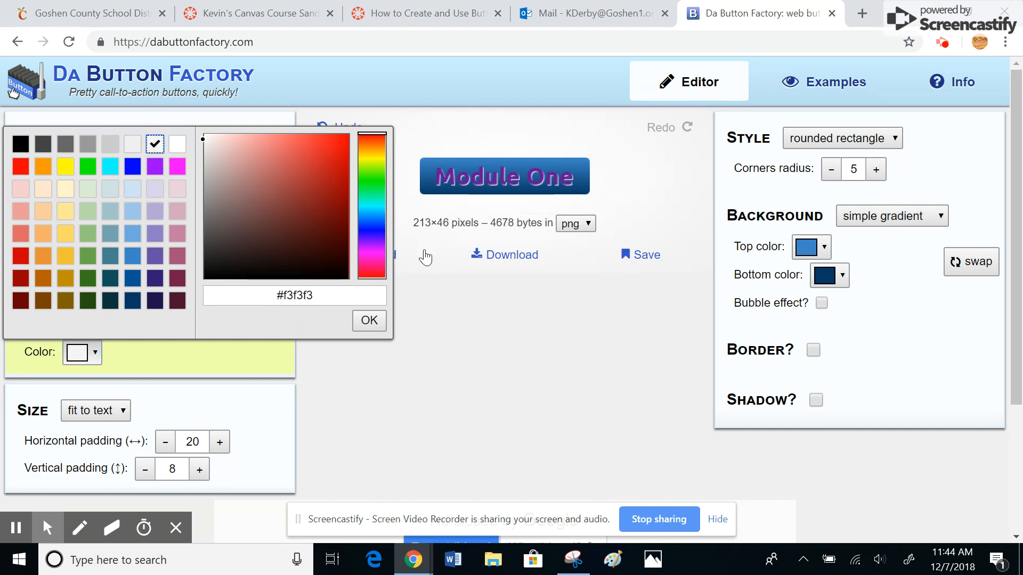
left_click(369, 320)
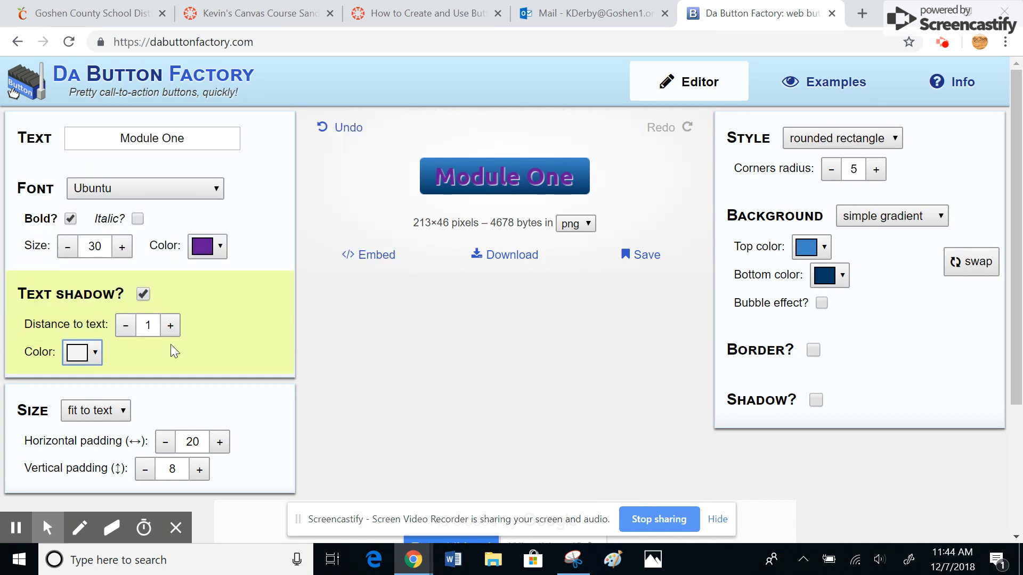
- Try a text shadow distance of 7, and settle on a distance of 2
left_click(170, 326)
left_click(170, 326)
left_click(170, 325)
left_click(170, 326)
left_click(170, 326)
left_click(169, 326)
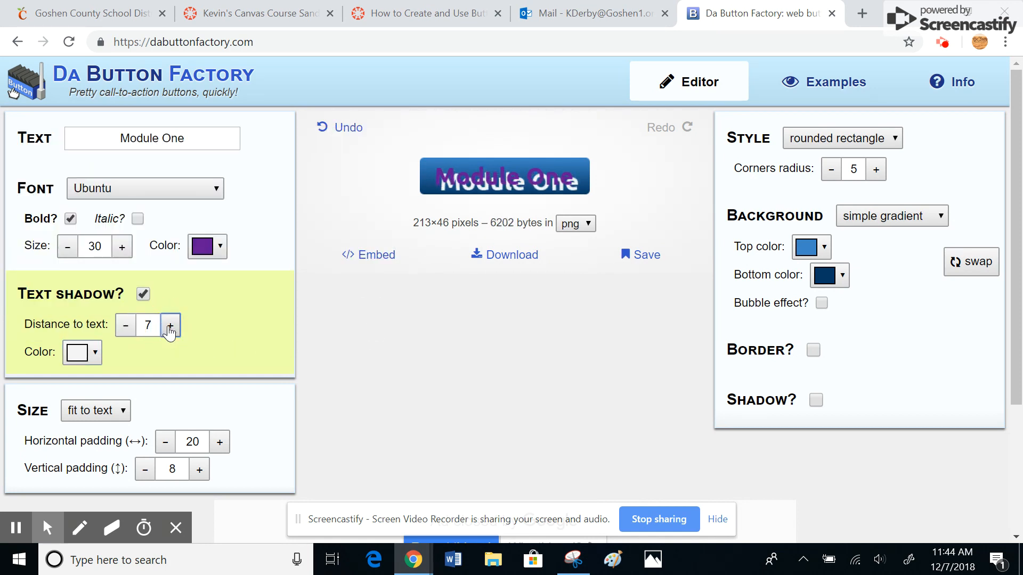
left_click(127, 326)
left_click(126, 326)
left_click(127, 326)
left_click(127, 326)
left_click(126, 326)
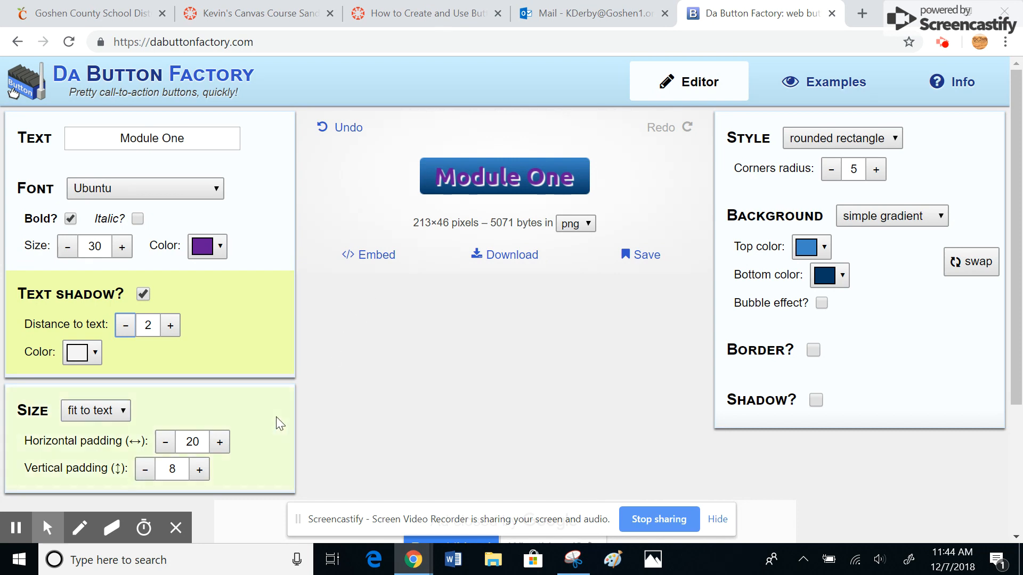
- Reduce the button's horizontal padding to 10, and settle on 14
left_click(164, 444)
left_click(164, 443)
left_click(164, 443)
left_click(164, 443)
left_click(164, 443)
left_click(164, 443)
left_click(164, 443)
left_click(164, 443)
left_click(164, 443)
left_click(164, 443)
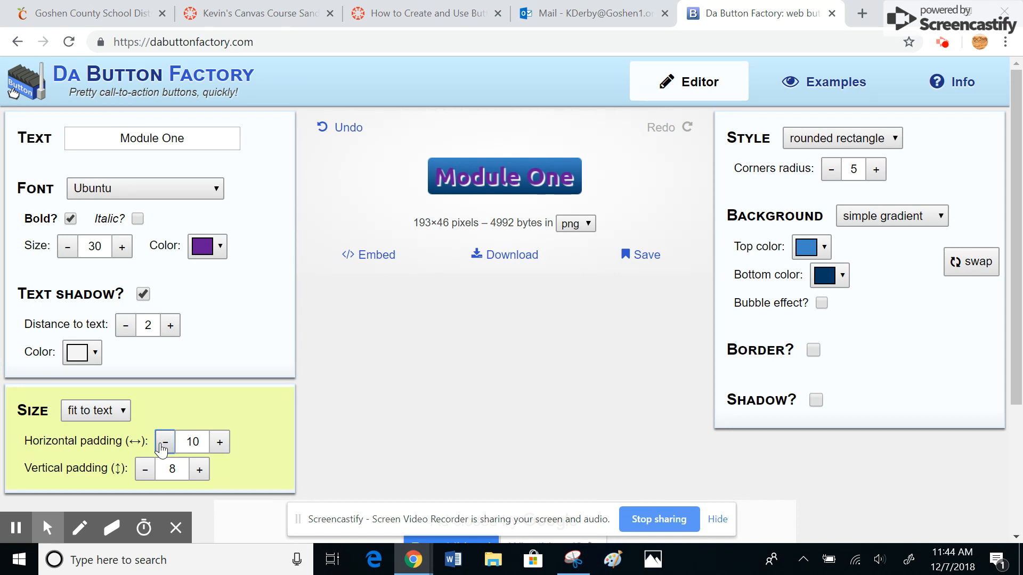
left_click(220, 442)
left_click(220, 443)
left_click(220, 442)
left_click(220, 443)
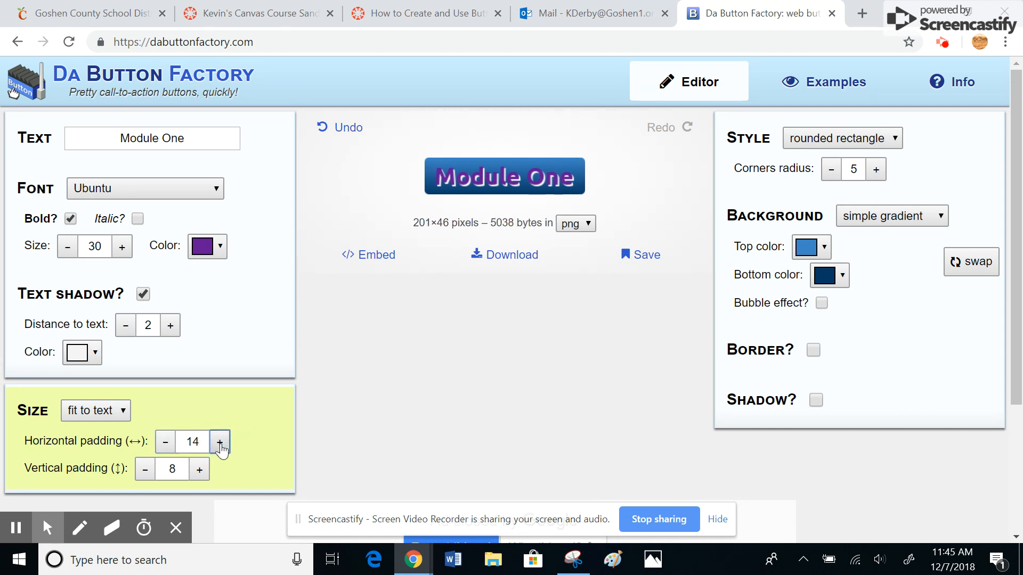
- Try a vertical padding of 13 on the button and set it back to 8
left_click(201, 471)
left_click(200, 470)
left_click(200, 471)
left_click(200, 470)
left_click(200, 471)
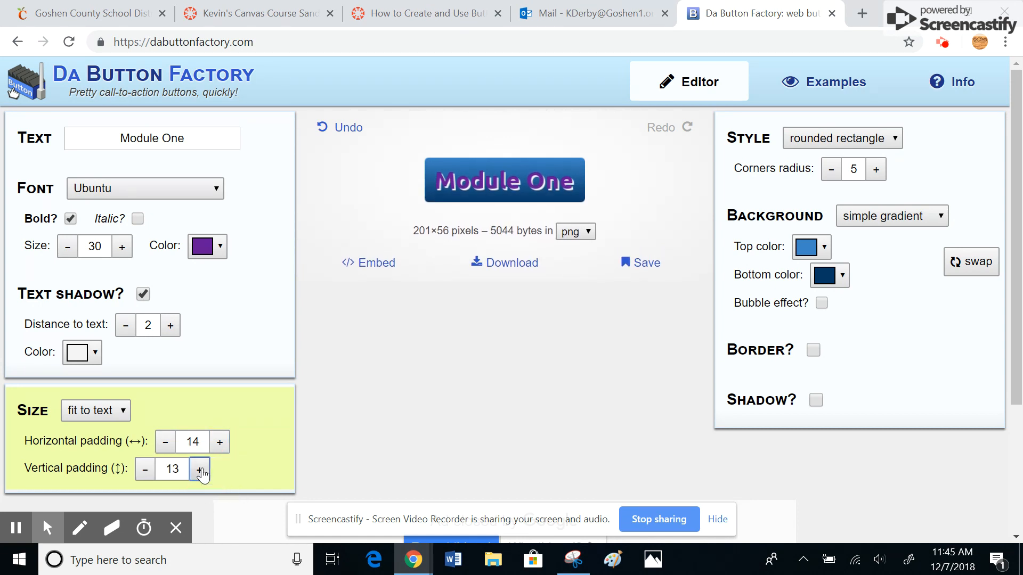
left_click(146, 470)
left_click(146, 469)
left_click(146, 470)
left_click(146, 469)
left_click(146, 470)
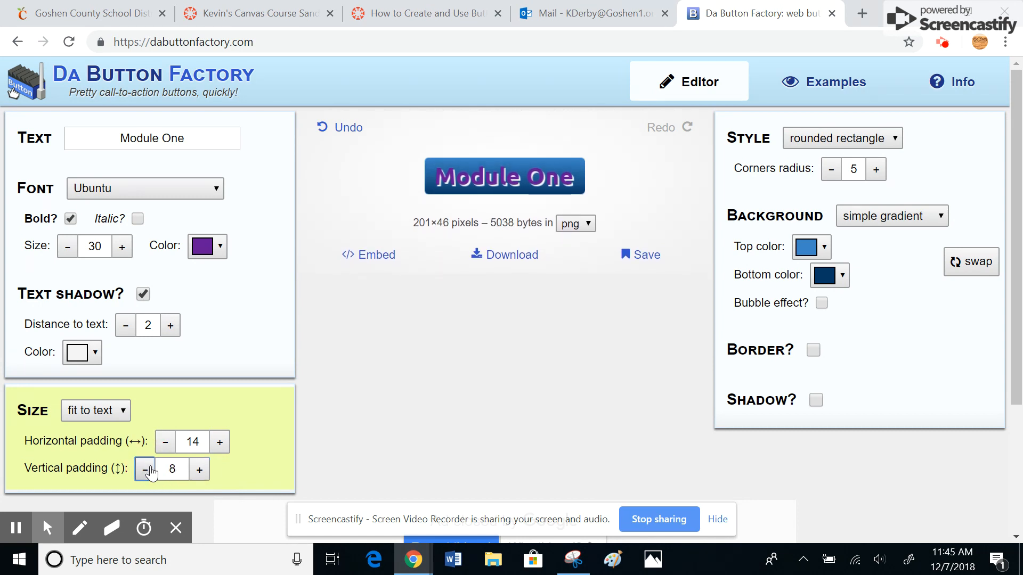
- Change the button's shape style to fully curved sides
left_click(894, 140)
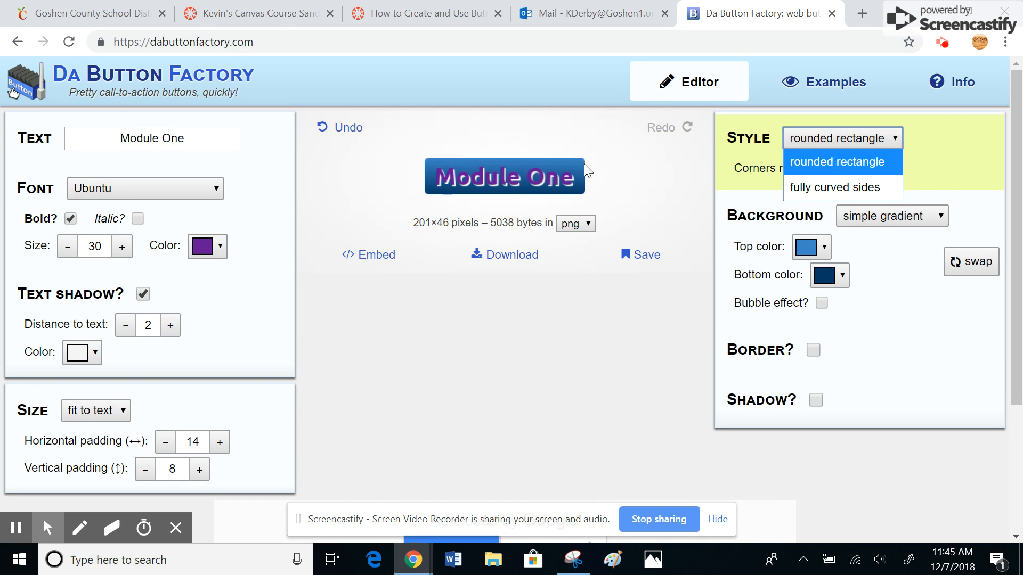
left_click(799, 191)
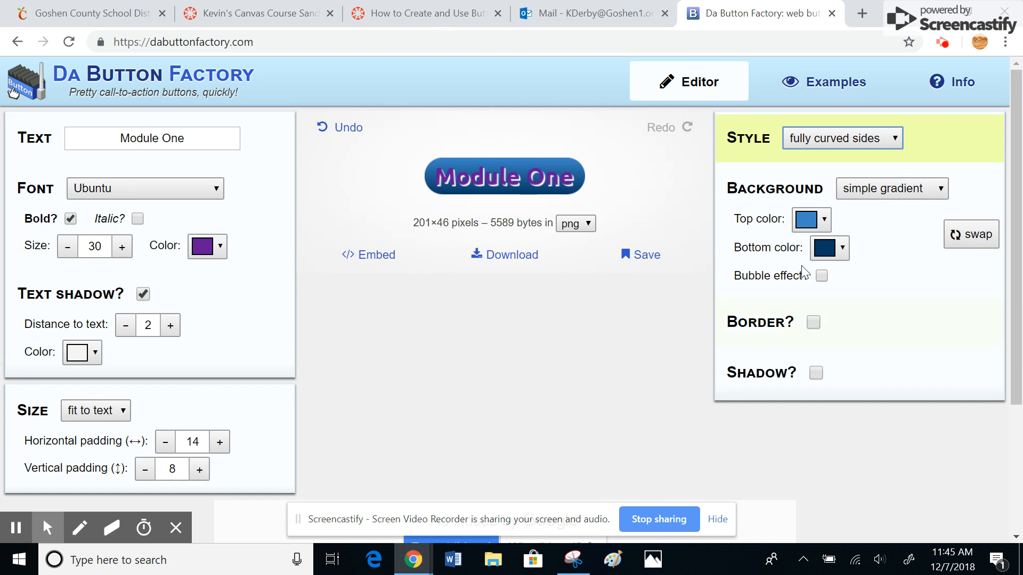
- Try the unicolored, bicolored and simple gradient backgrounds, swapping the top and bottom colors for the last two
left_click(931, 197)
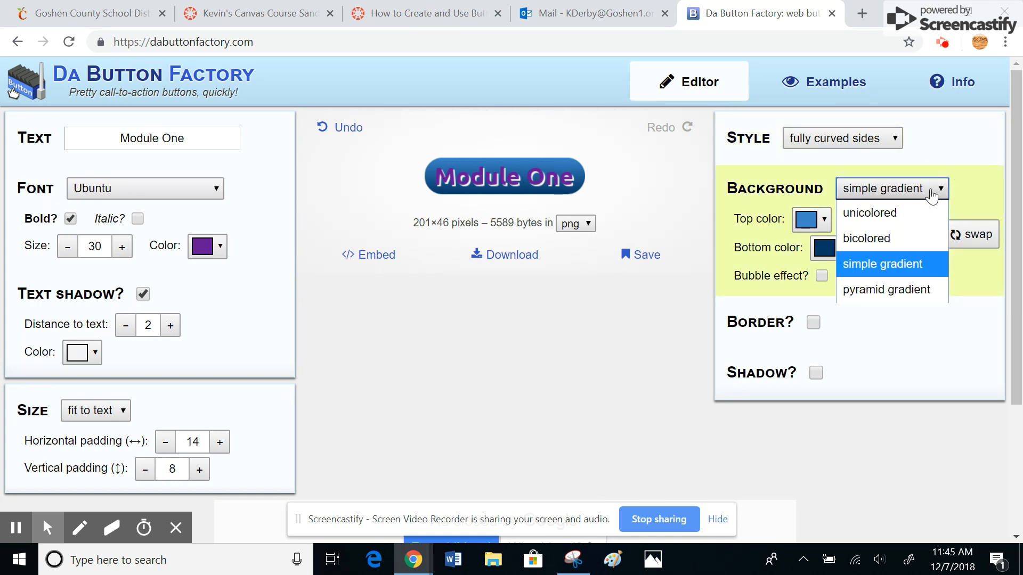
left_click(884, 212)
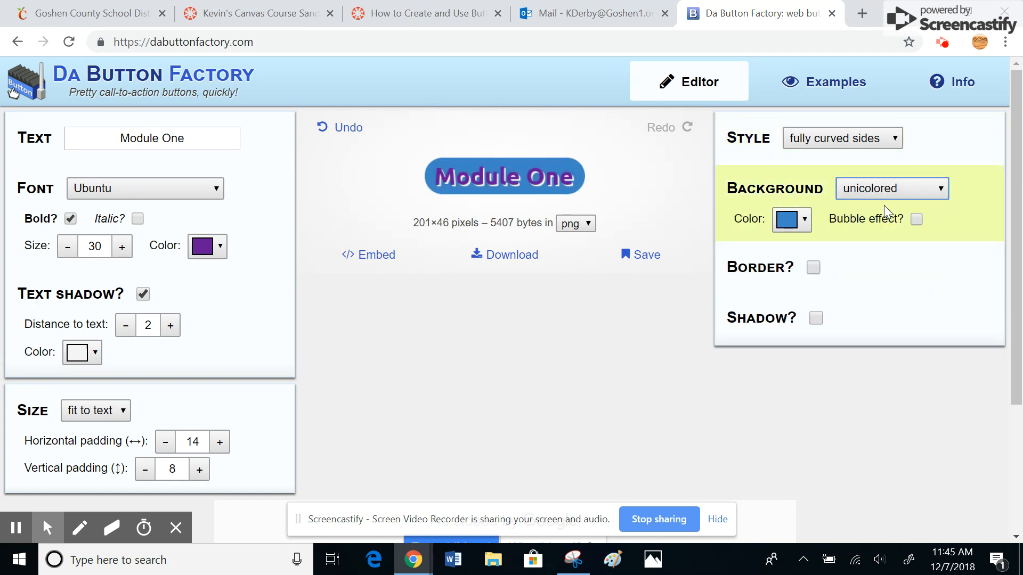
left_click(936, 190)
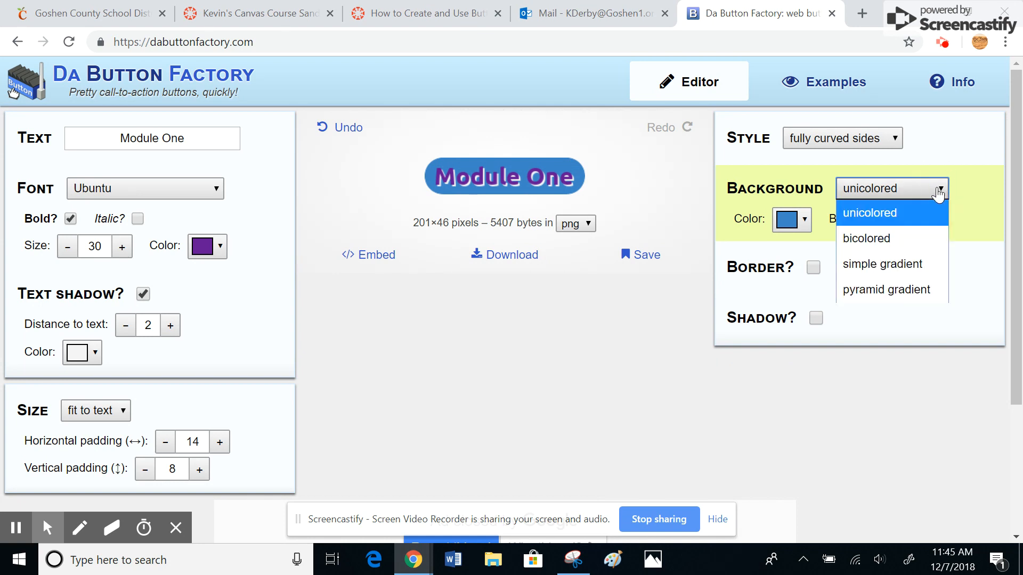
left_click(867, 239)
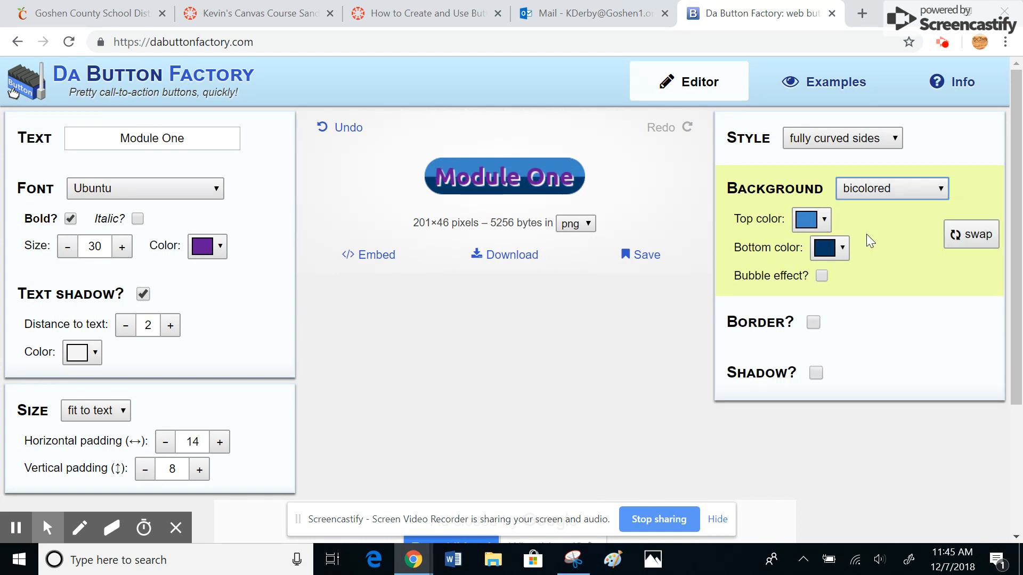
left_click(977, 241)
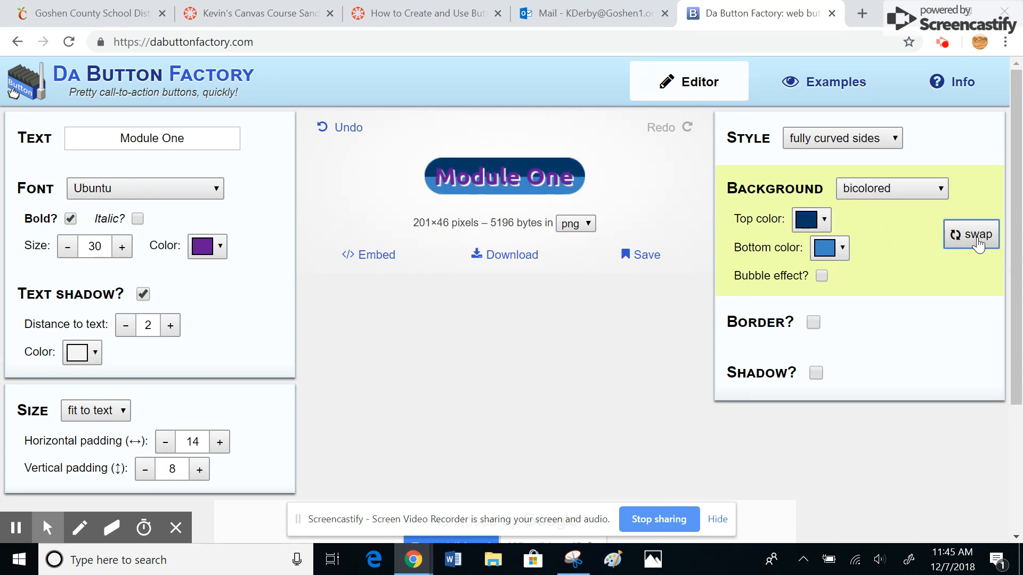
left_click(940, 191)
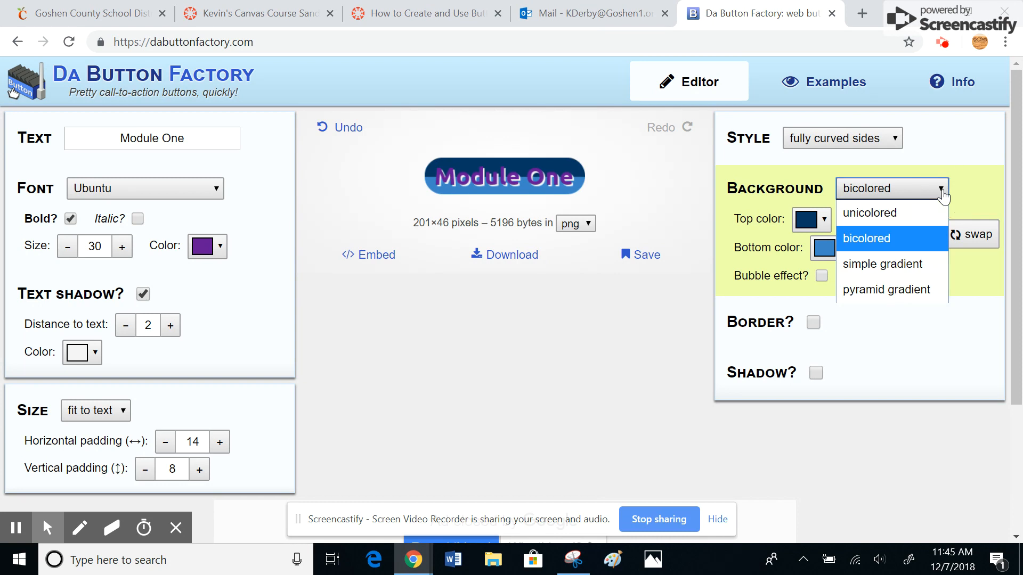
left_click(877, 262)
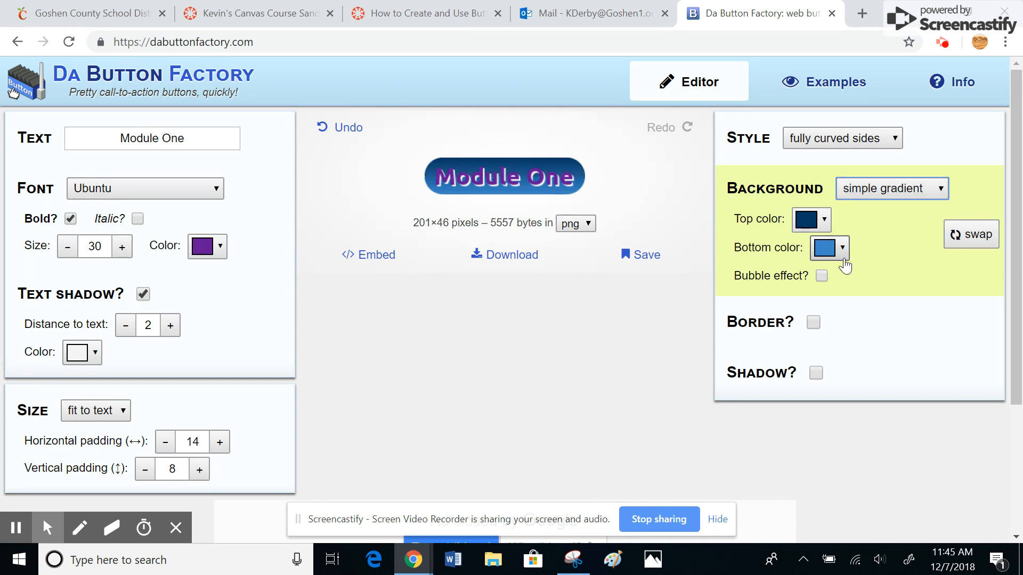
left_click(972, 236)
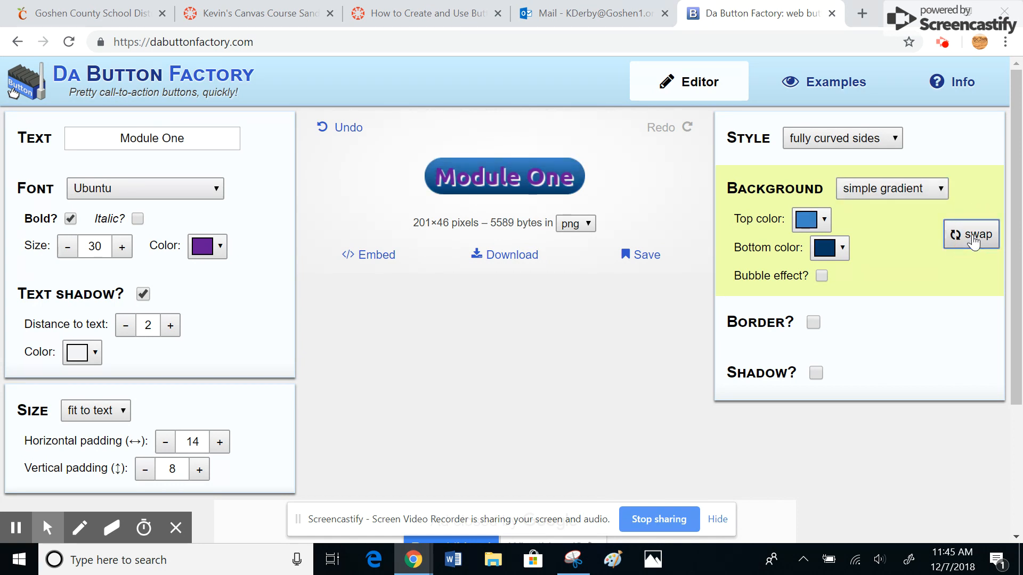
- Set the button's background to a pyramid gradient
left_click(937, 195)
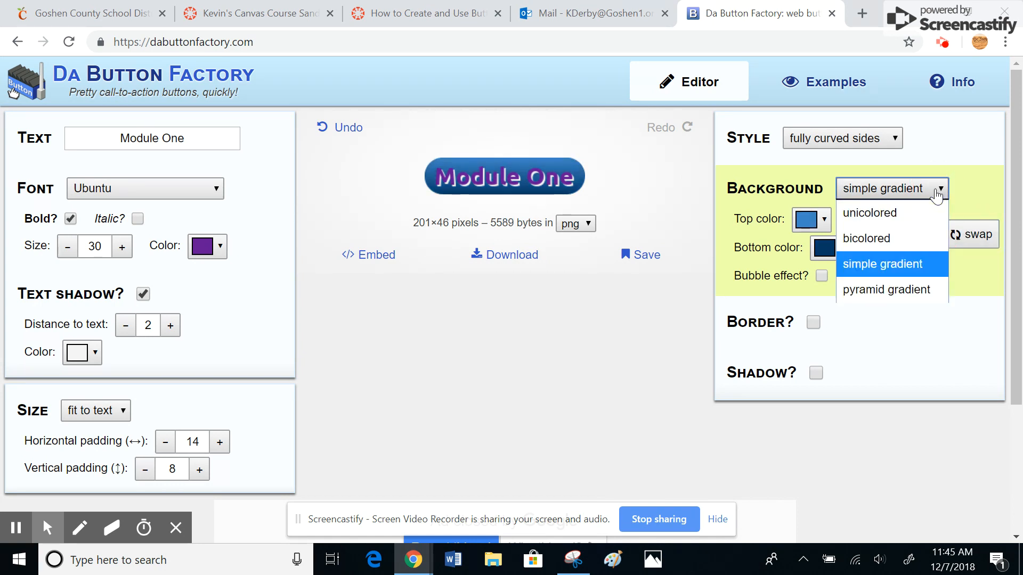
left_click(889, 293)
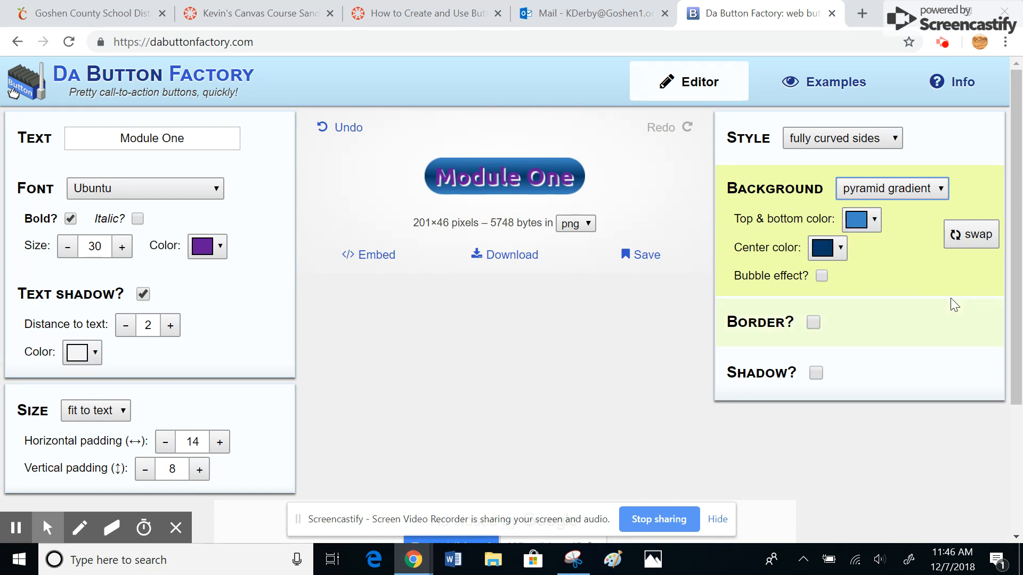
- Swap the pyramid gradient's two colors and set its top and bottom color to cyan (#00ffff)
left_click(975, 244)
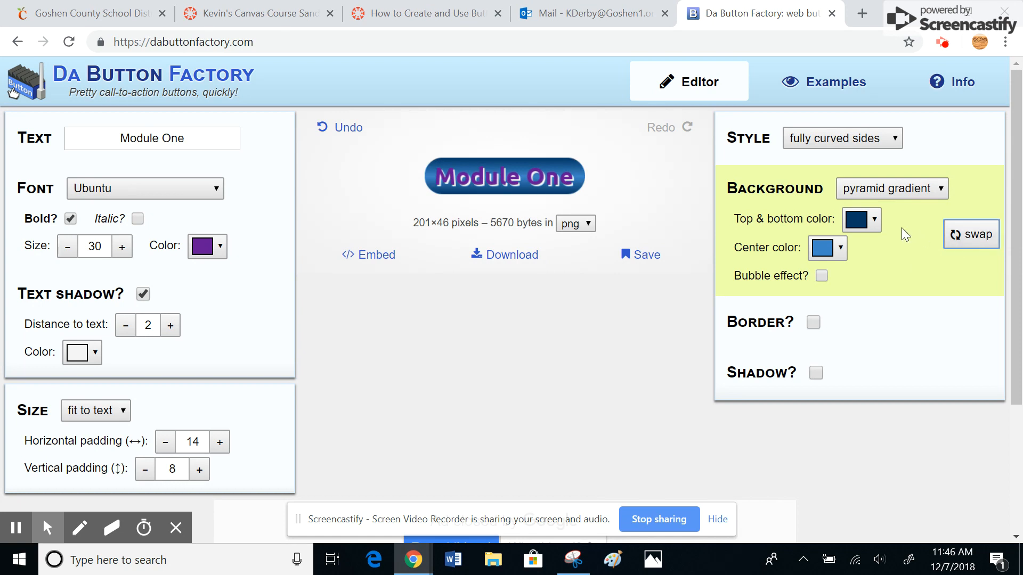
left_click(874, 222)
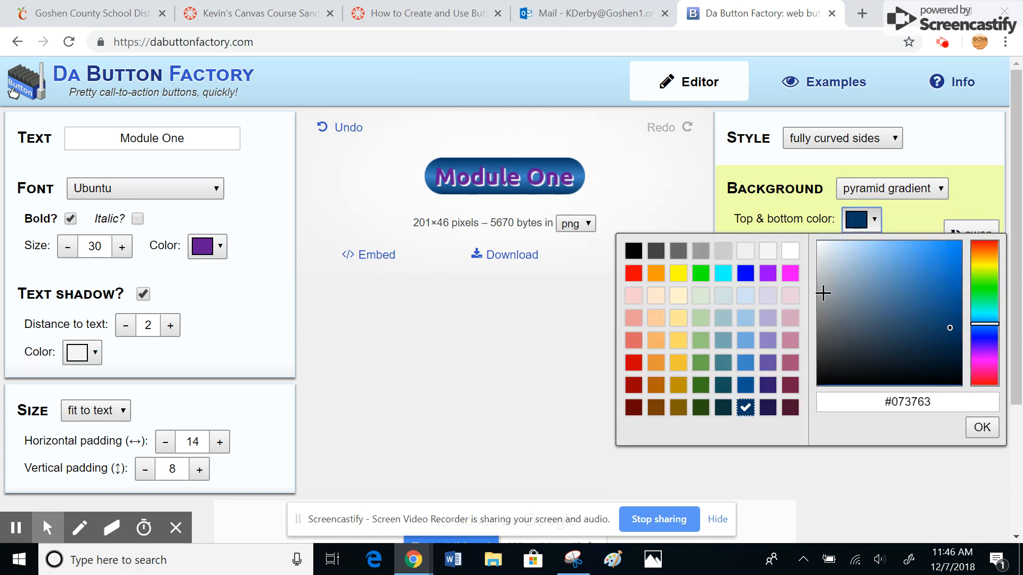
left_click(722, 277)
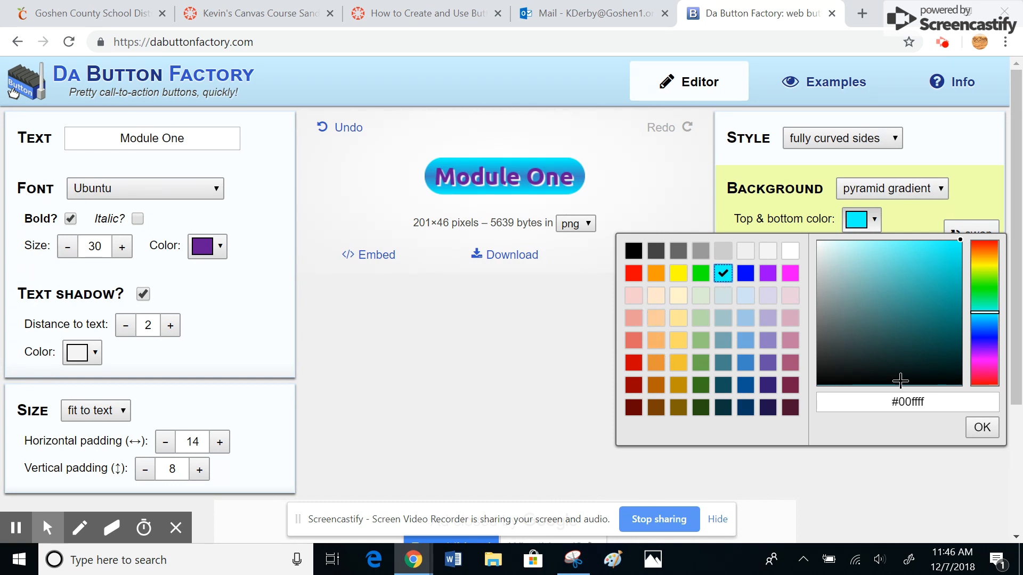
left_click(980, 431)
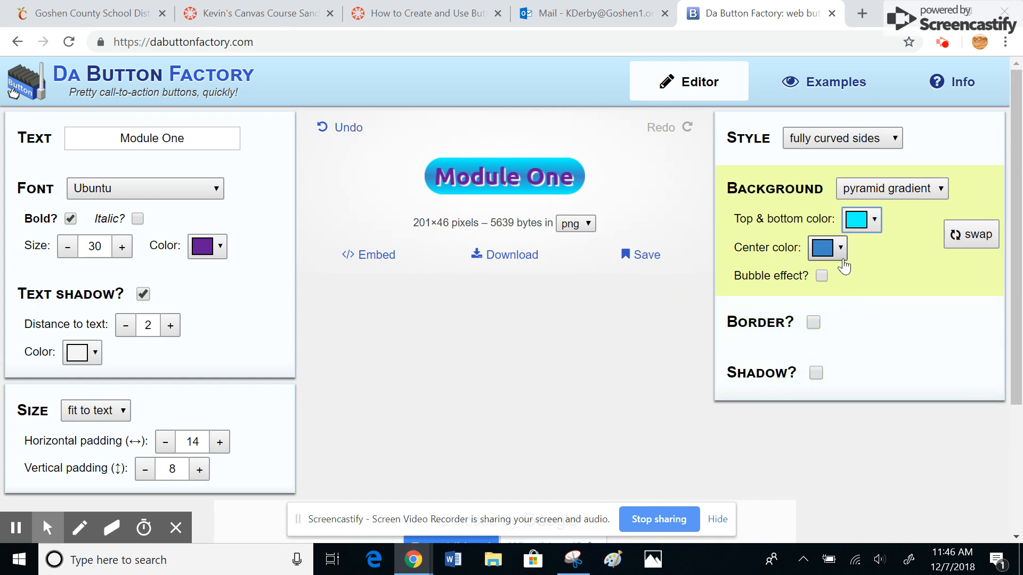
- Try dark blue (#0b5394) as the gradient's center color and settle on yellow (#ffff00)
left_click(840, 248)
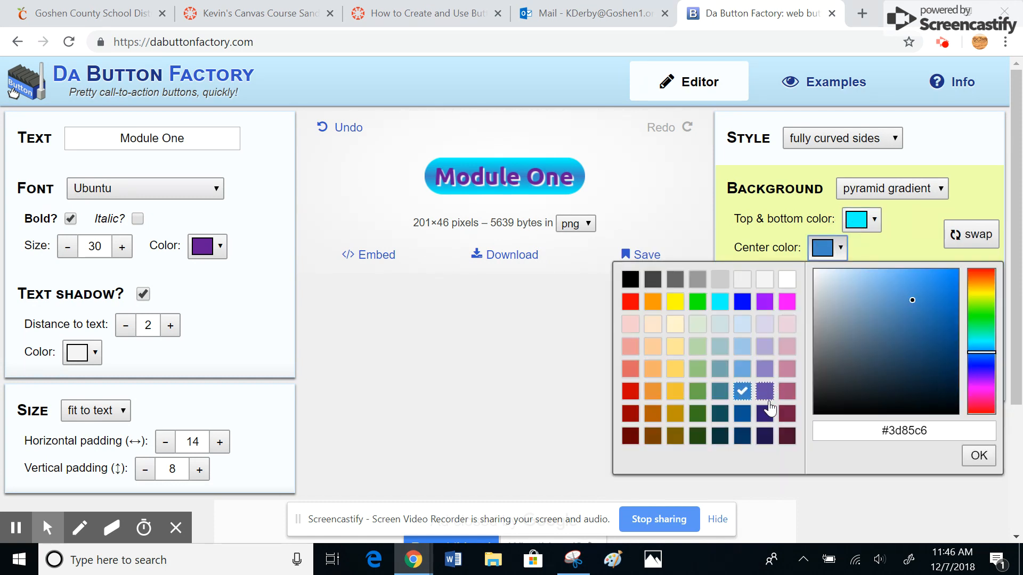
left_click(742, 415)
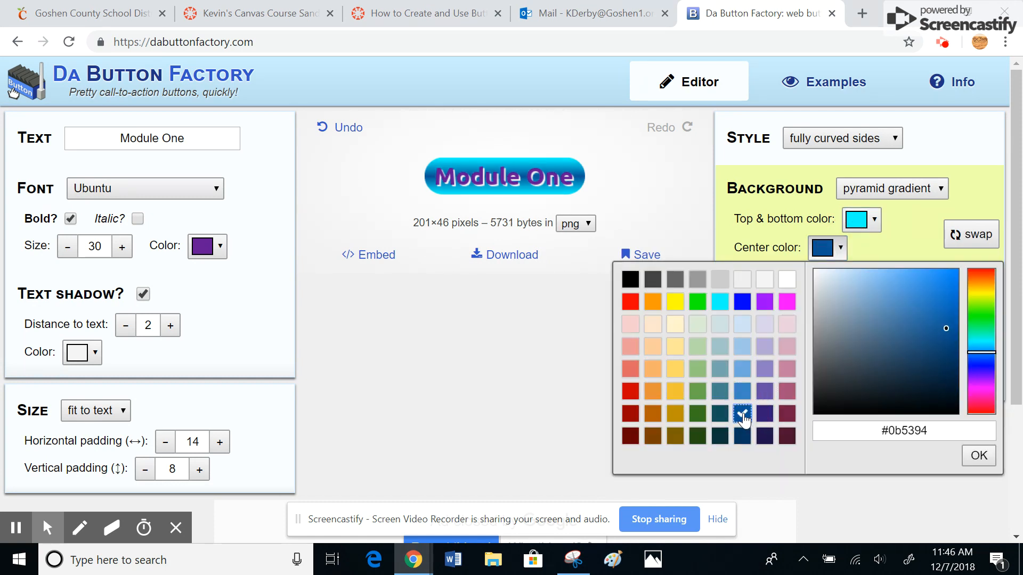
left_click(675, 314)
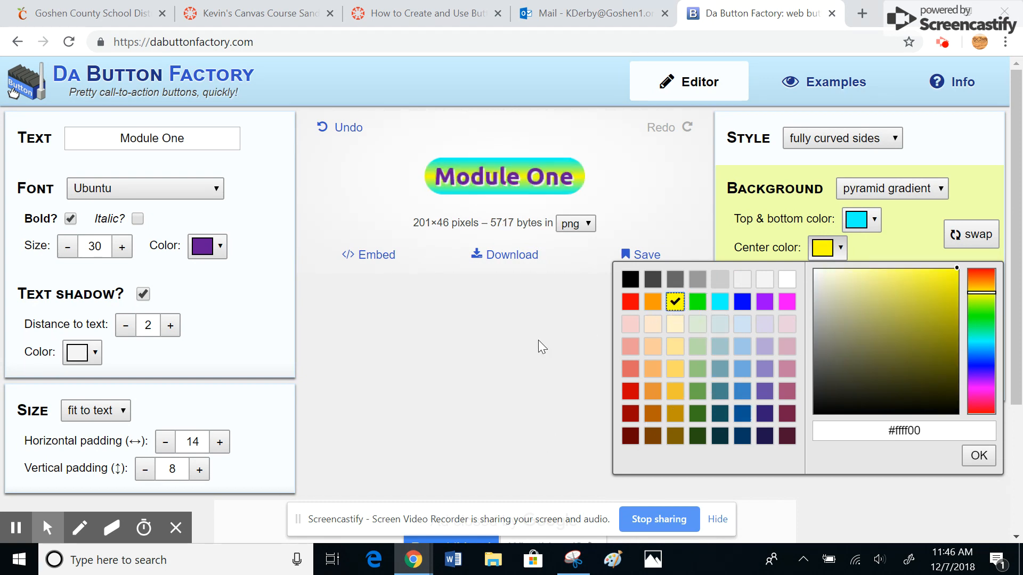
left_click(978, 456)
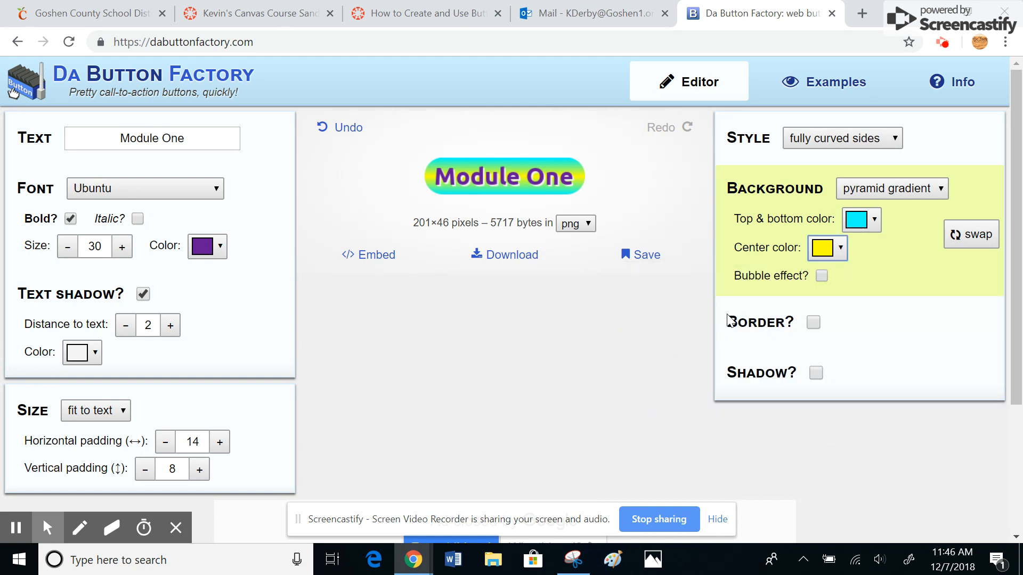
- Add a border to the button in pink (#c27ba0) with a size of 7
left_click(813, 323)
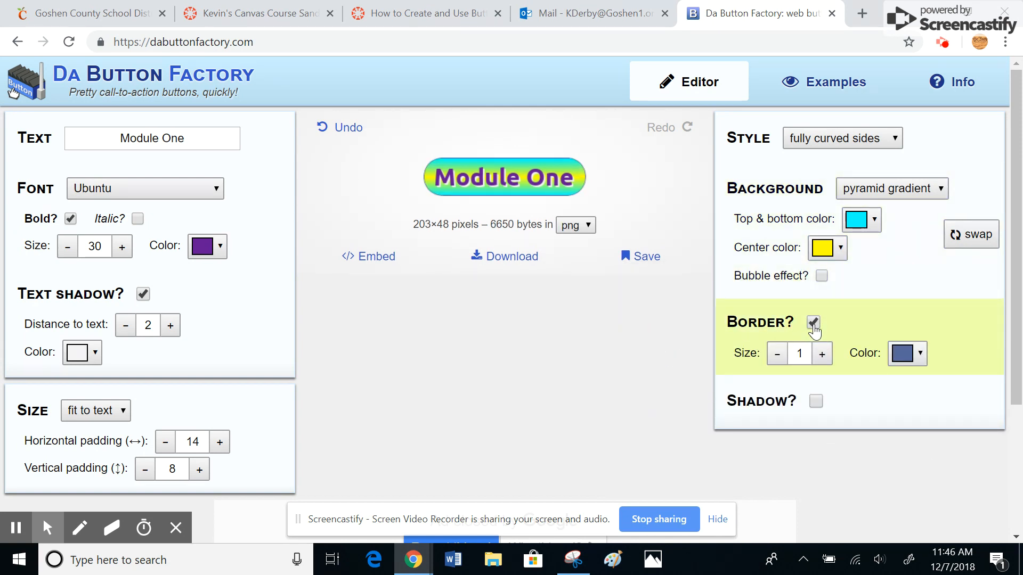
left_click(912, 354)
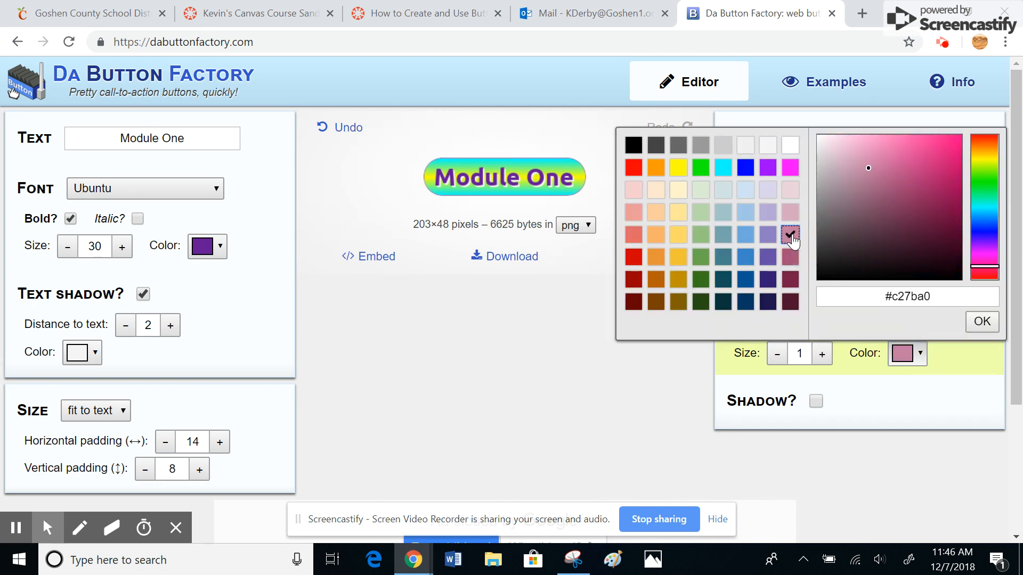
left_click(979, 323)
left_click(822, 354)
left_click(822, 354)
left_click(822, 354)
left_click(822, 354)
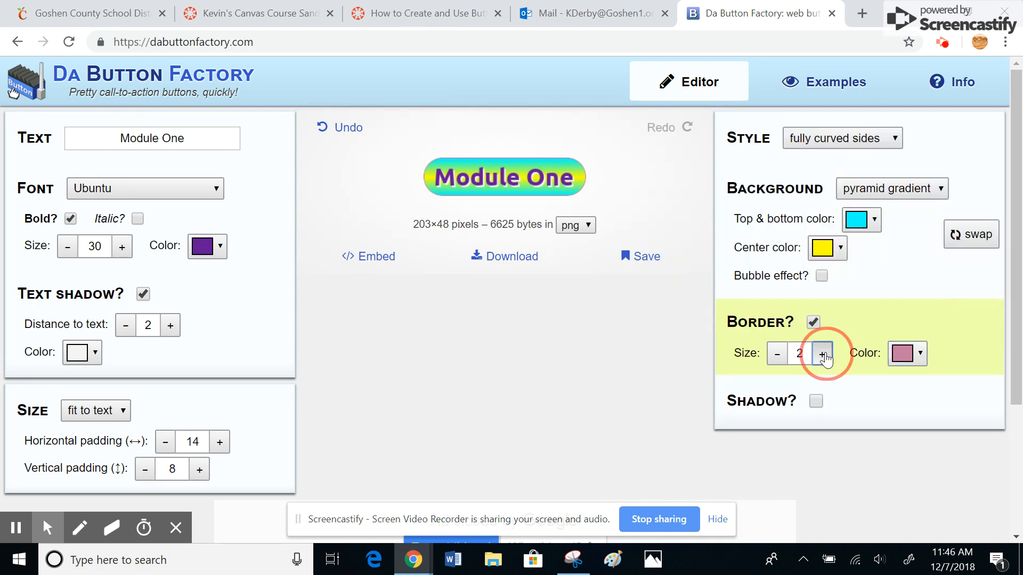
left_click(822, 354)
left_click(822, 354)
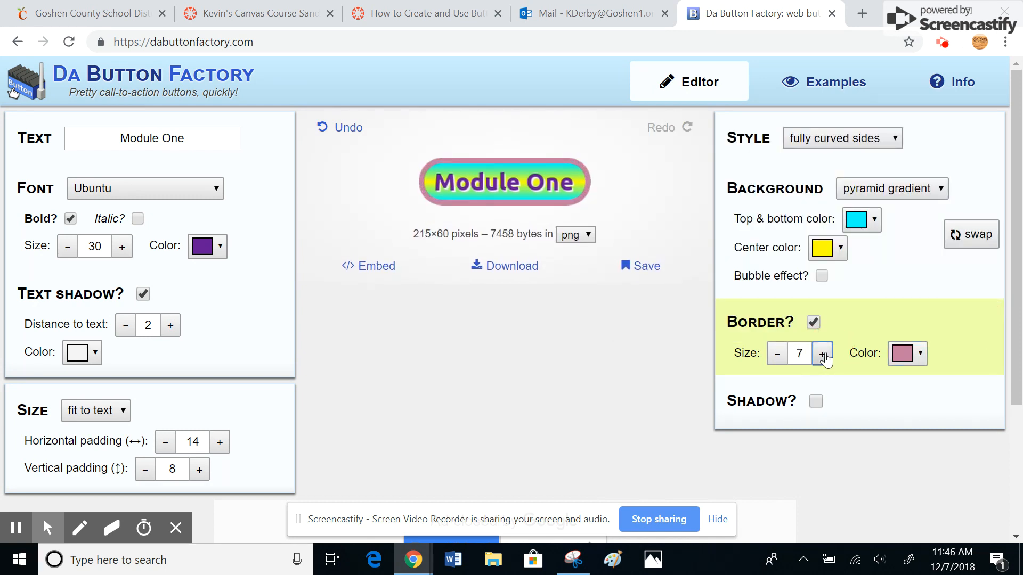
left_click(675, 360)
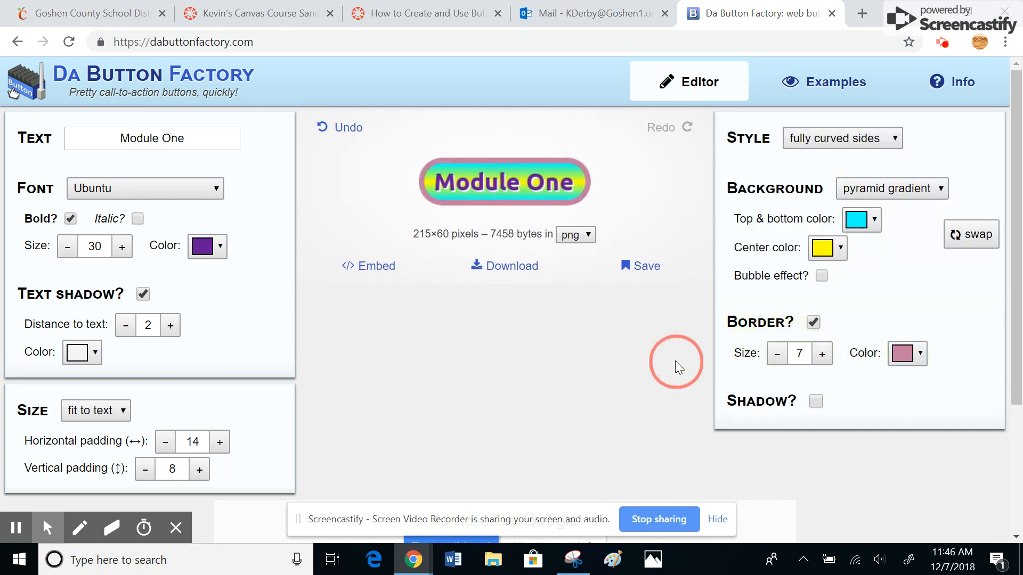
- Add a shadow of size 4 to the button, keeping the dark gray color and the south orientation
left_click(816, 402)
left_click(925, 436)
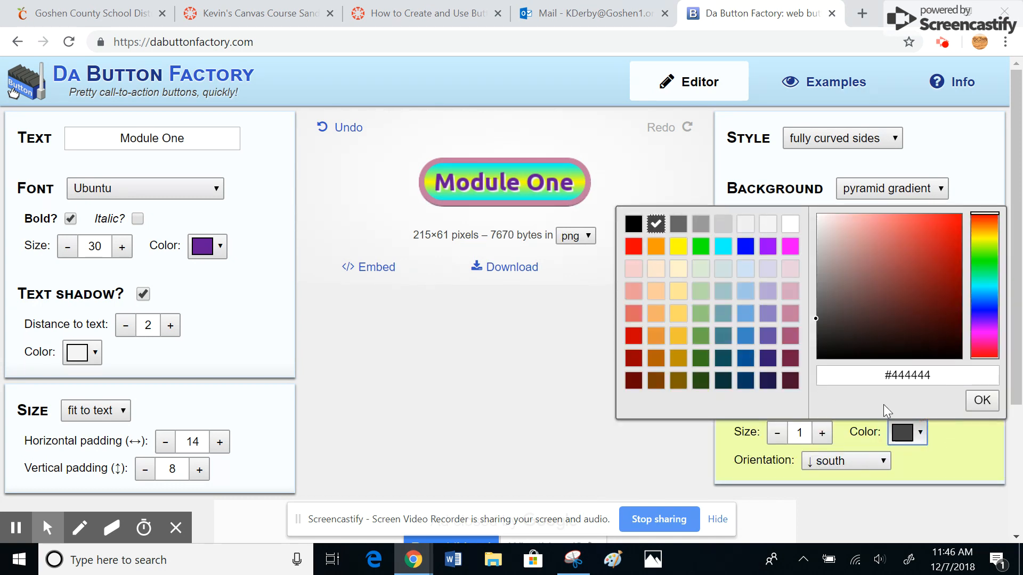
left_click(615, 453)
left_click(820, 435)
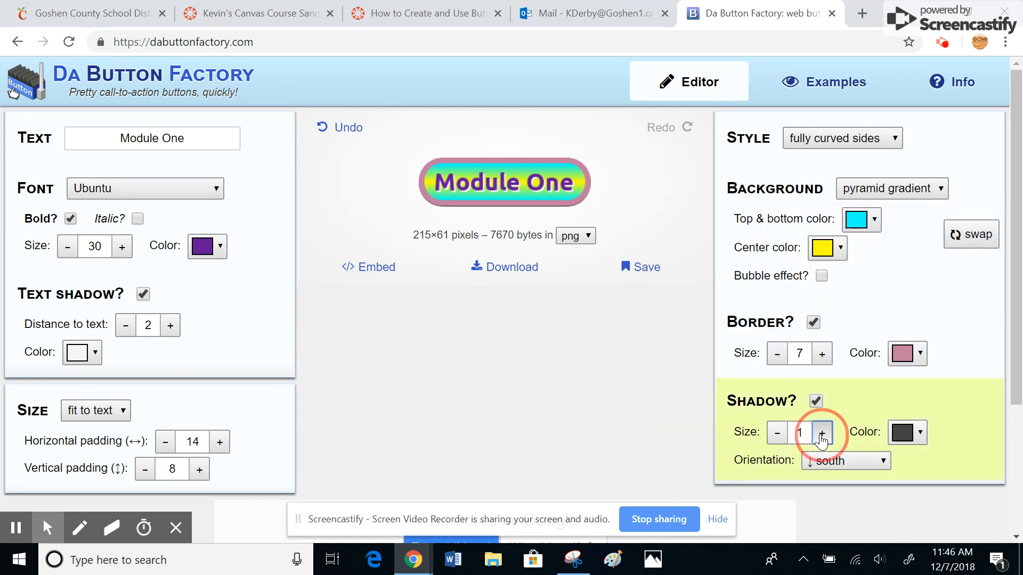
left_click(820, 435)
left_click(821, 435)
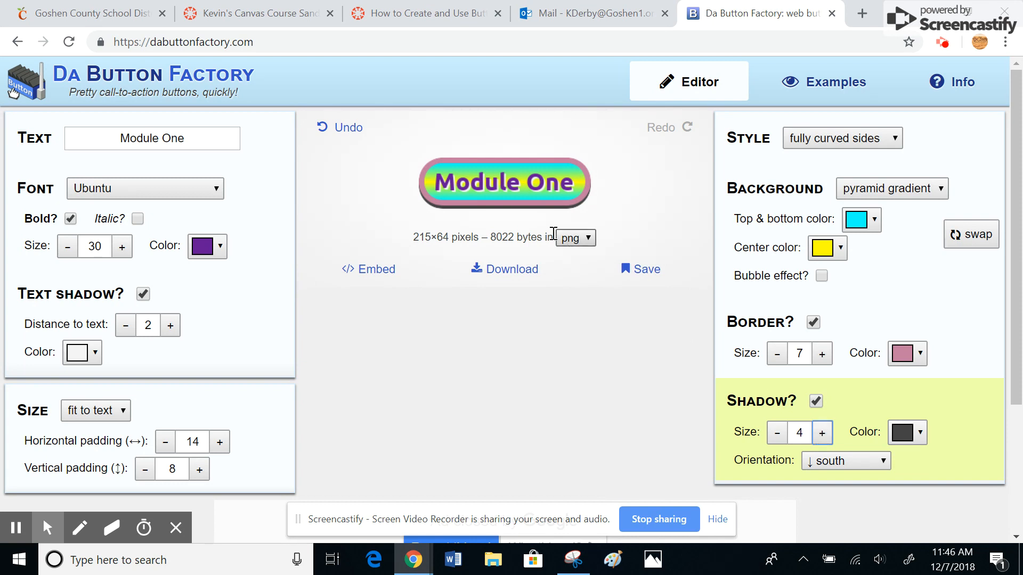
left_click(883, 467)
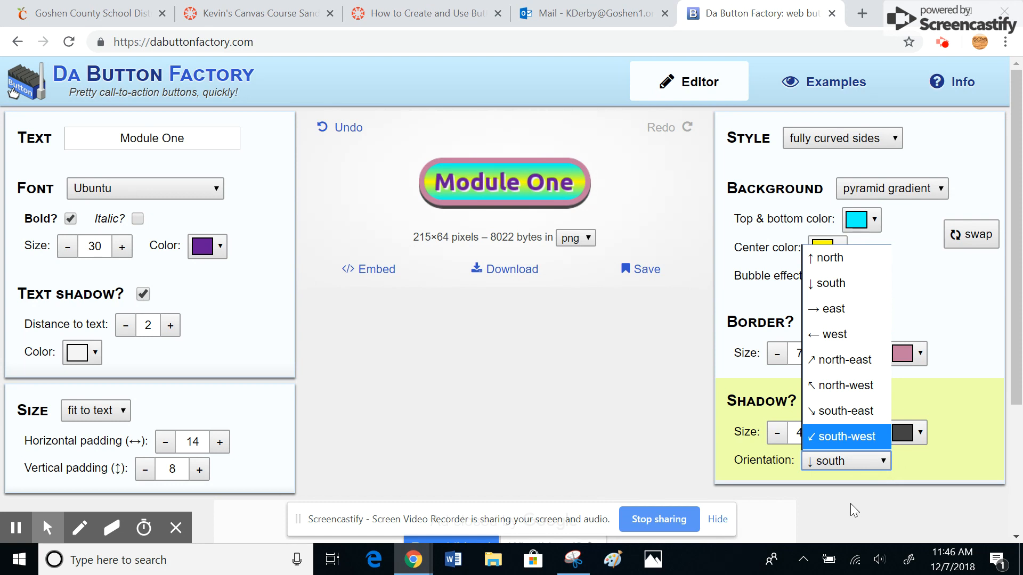
left_click(621, 424)
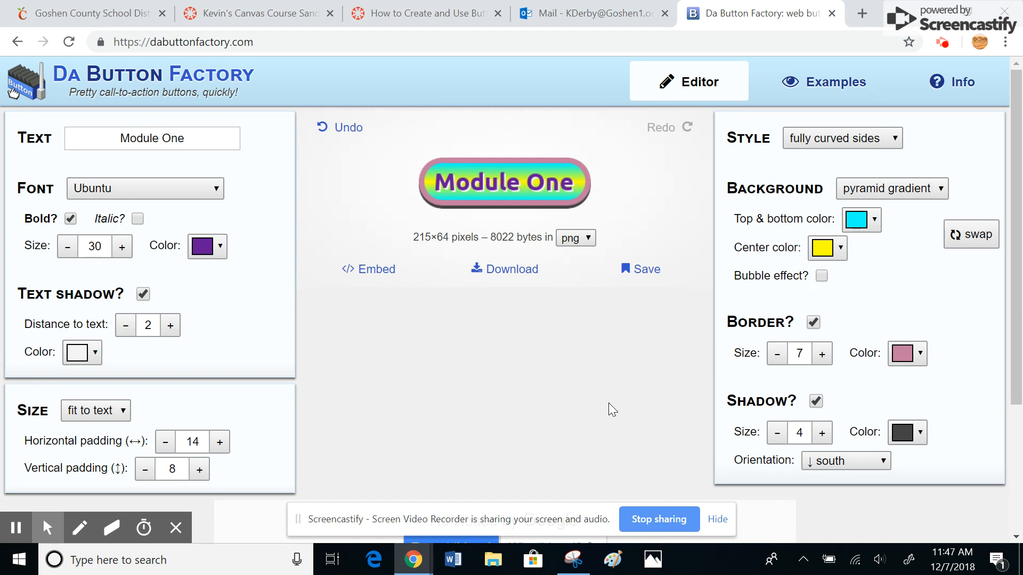
- Download the finished button as a PNG and open the downloaded file in Photos
left_click(510, 274)
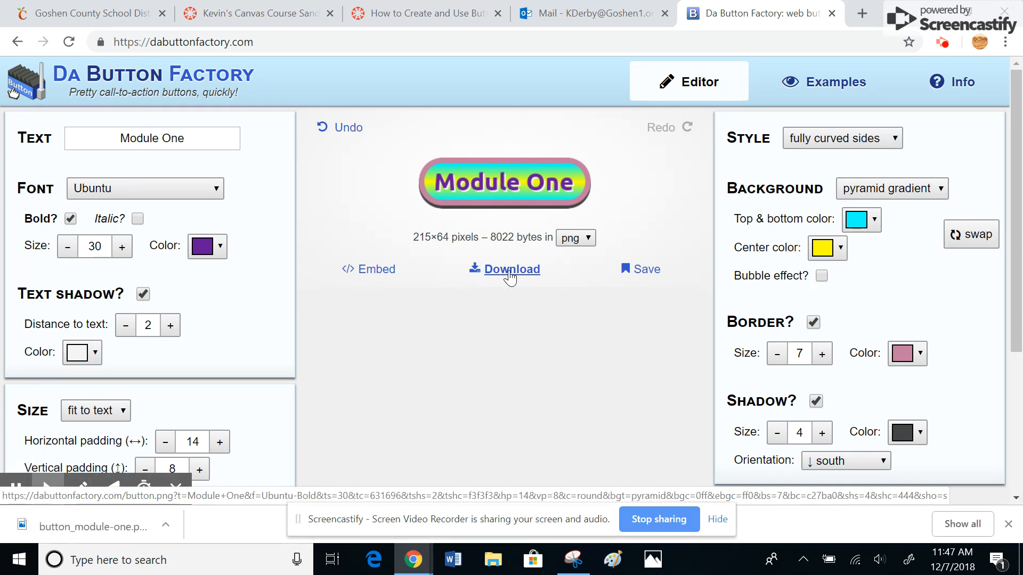
left_click(94, 527)
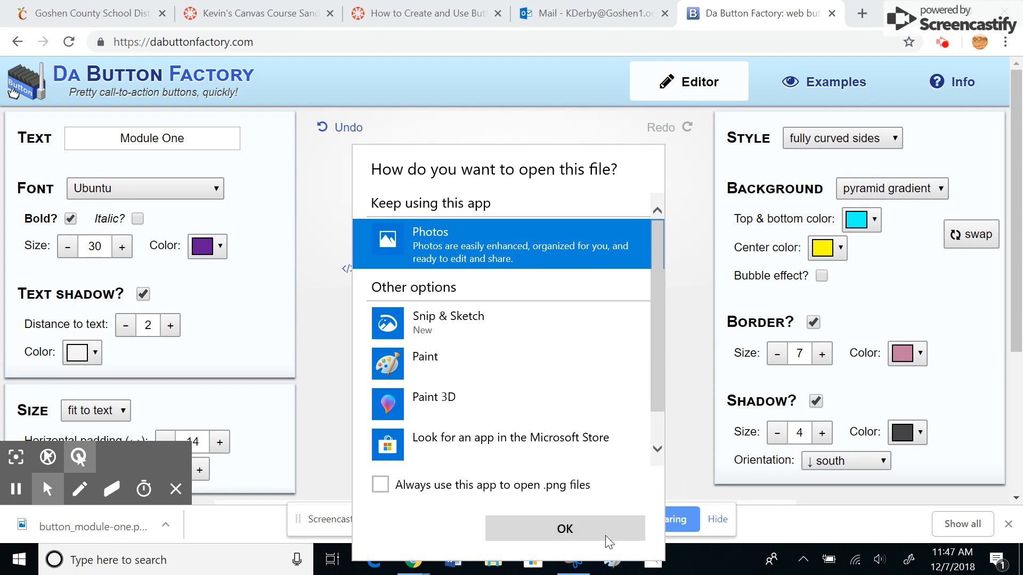
left_click(591, 523)
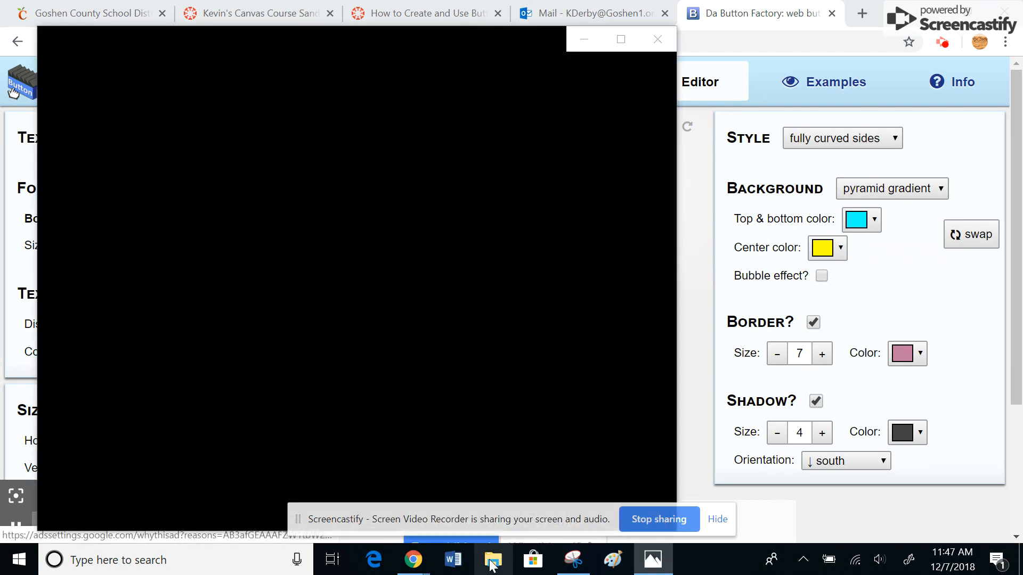
- Close the image viewer and check the recent files in File Explorer before minimizing it
left_click(492, 562)
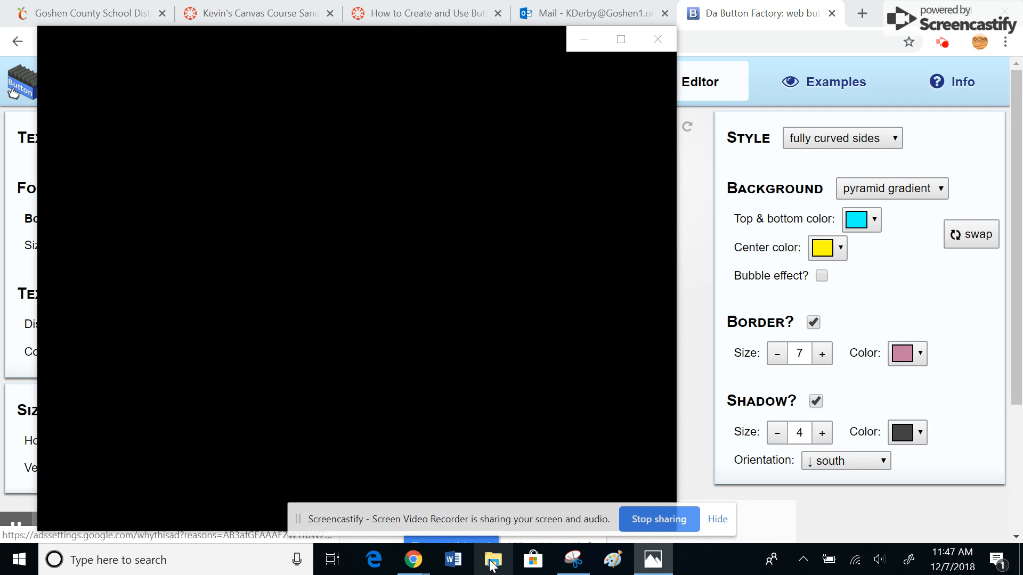
left_click(657, 39)
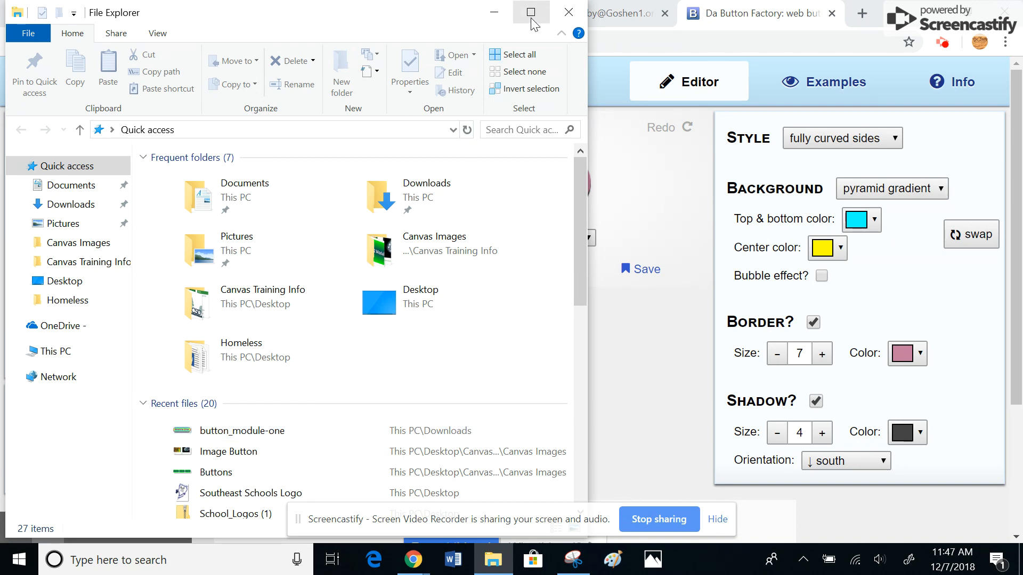
left_click(494, 12)
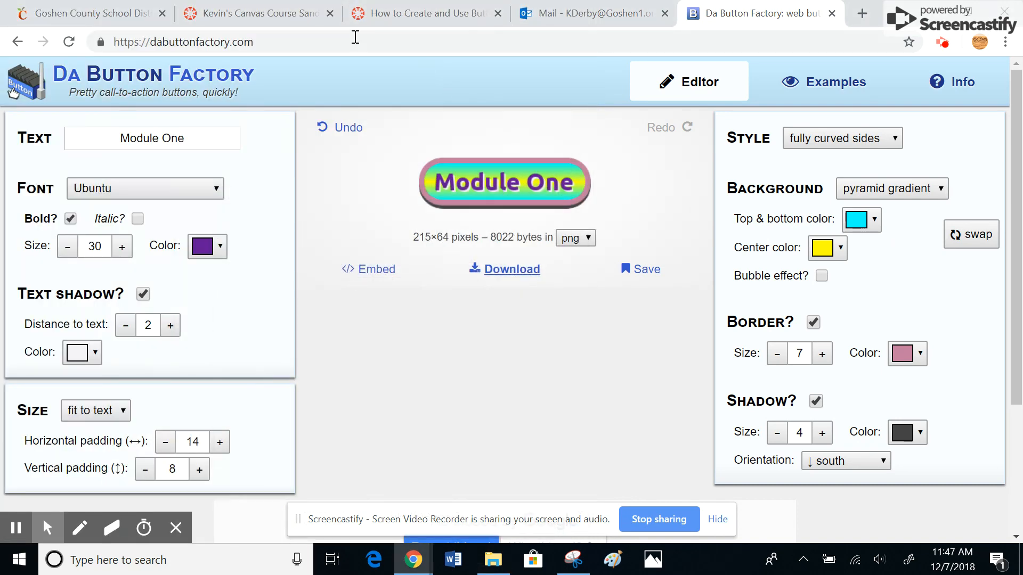
- Switch to Canvas, save the page about creating and using buttons, and open the course's files
left_click(400, 19)
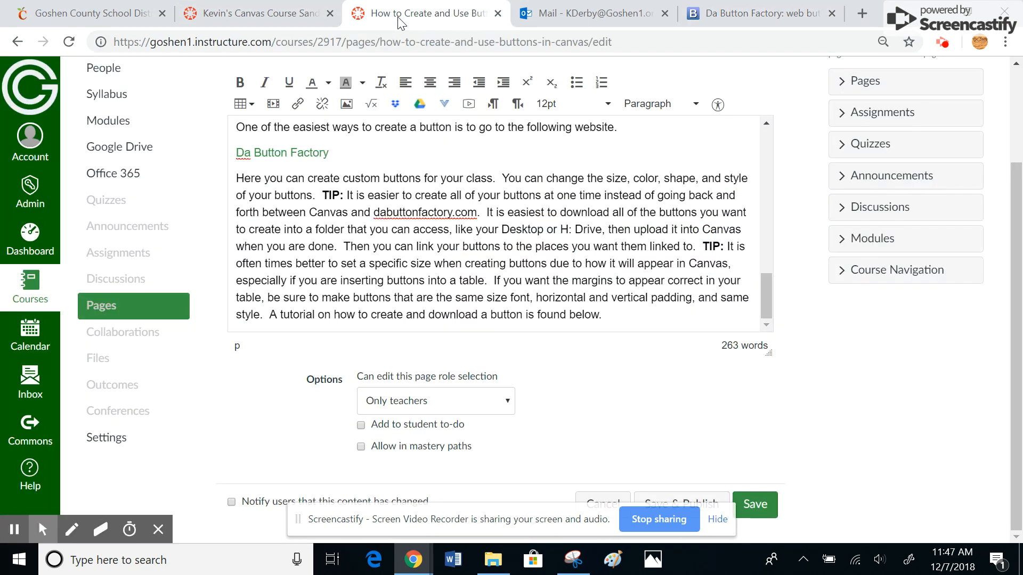
left_click(767, 504)
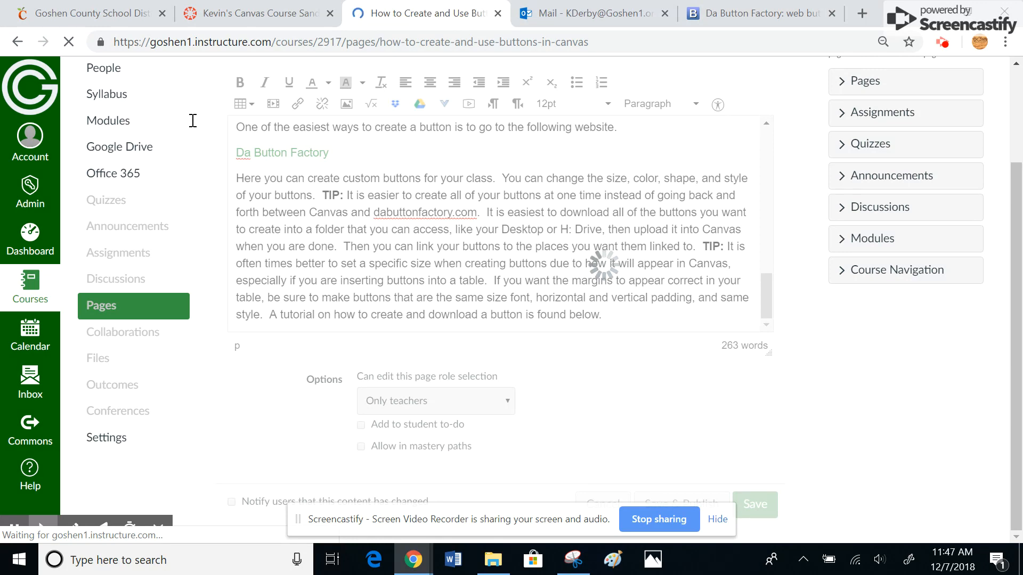
left_click(106, 483)
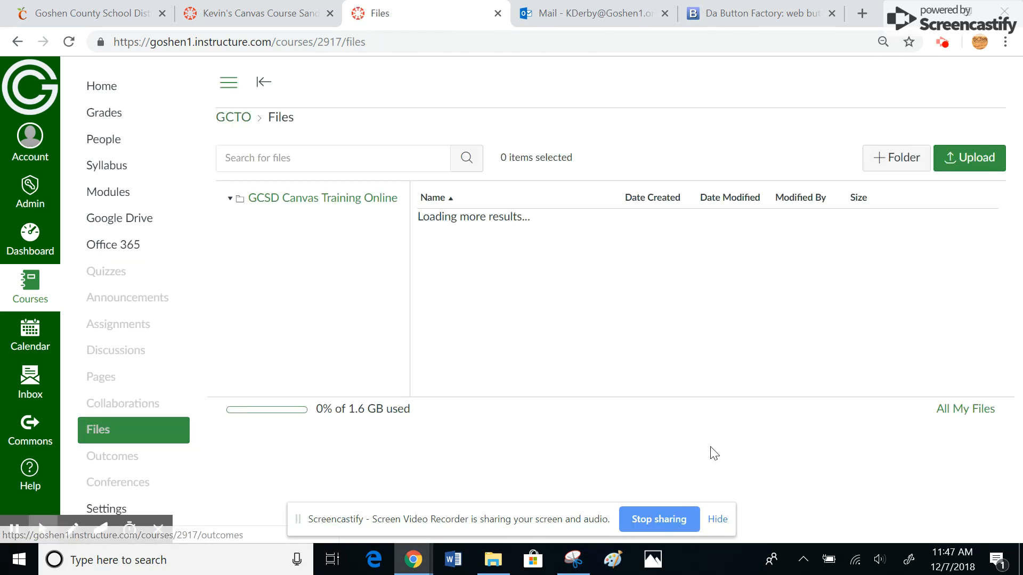
- Upload button_module-one from the Downloads folder to the course files
left_click(958, 158)
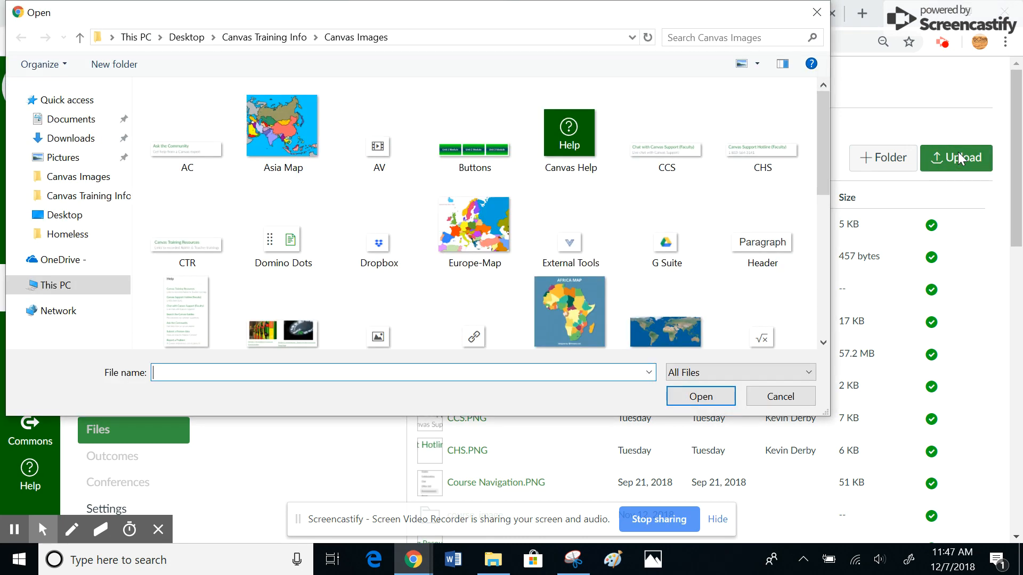
left_click(77, 142)
left_click(241, 113)
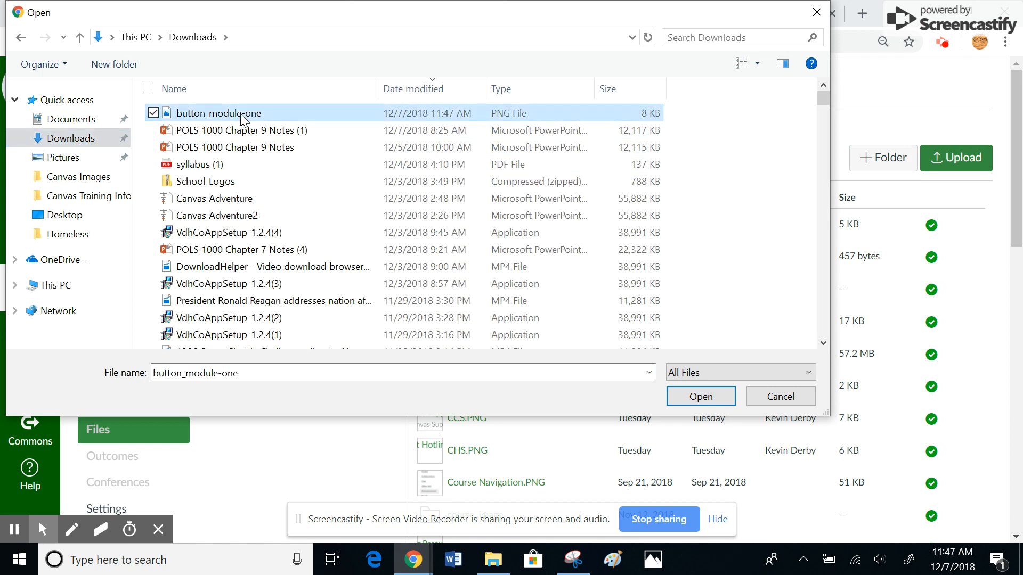
left_click(706, 398)
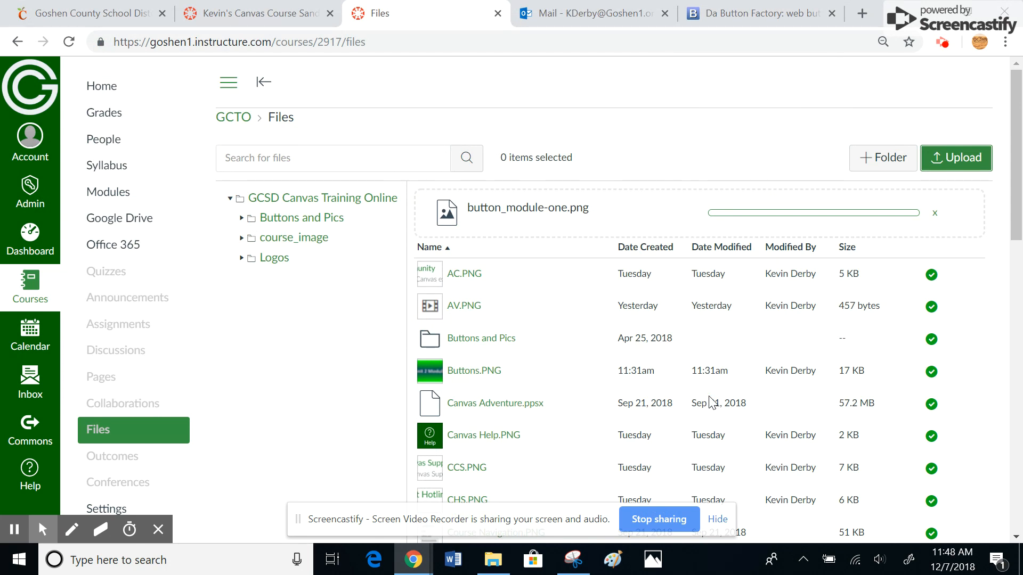